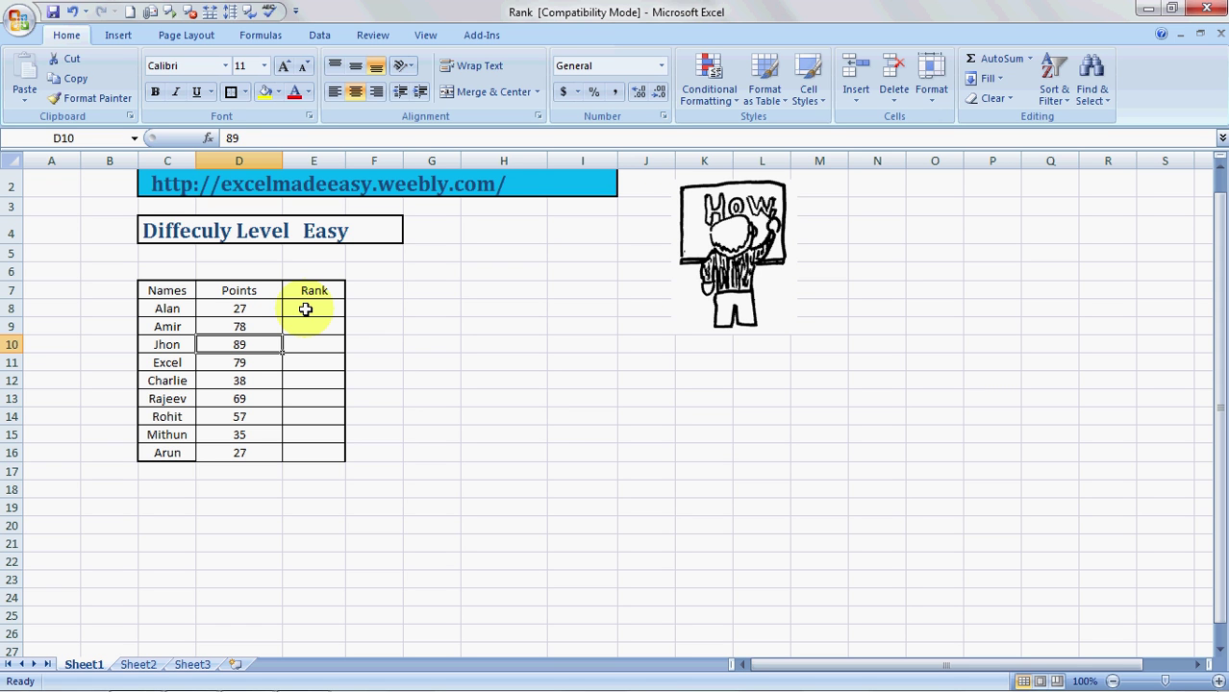
- Check Alan's and Jhon's points, then begin a =rank( formula in E8
left_click(236, 310)
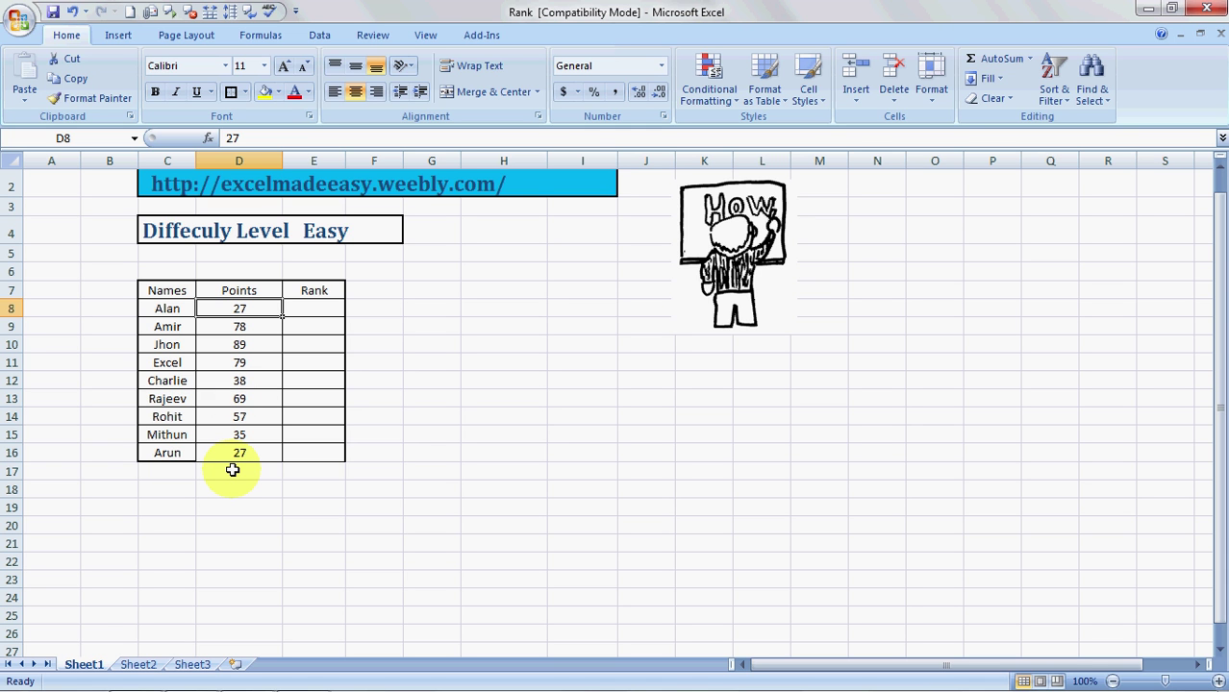
left_click(260, 351)
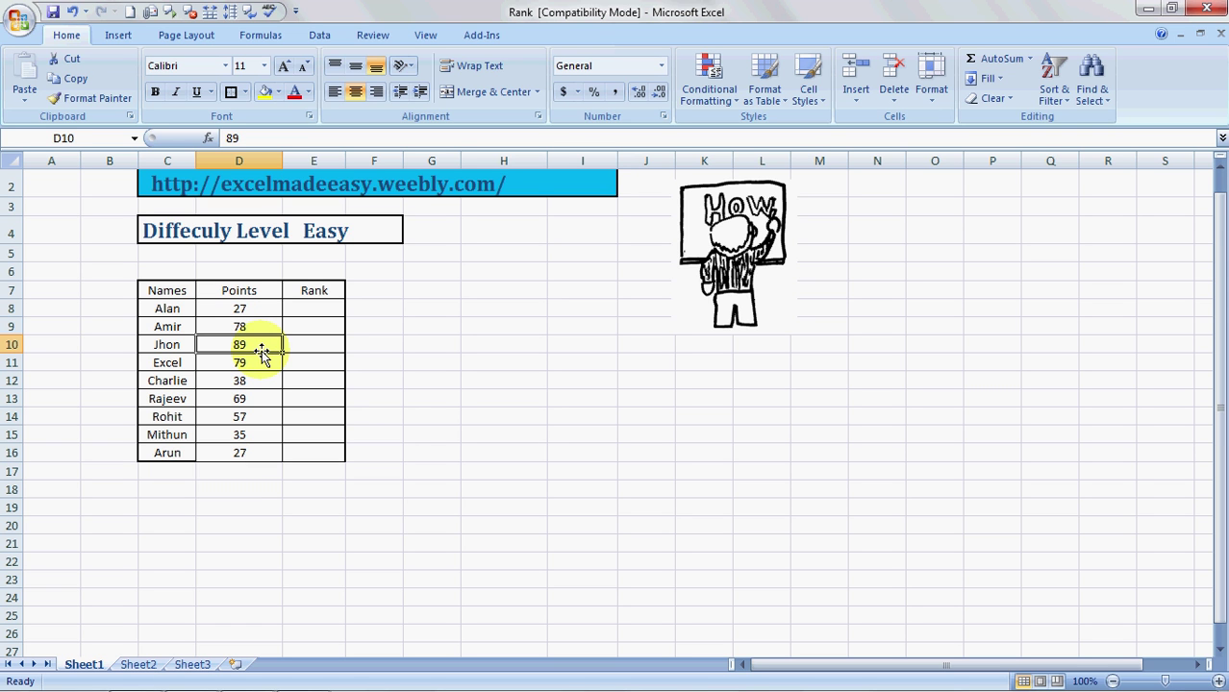
left_click(310, 307)
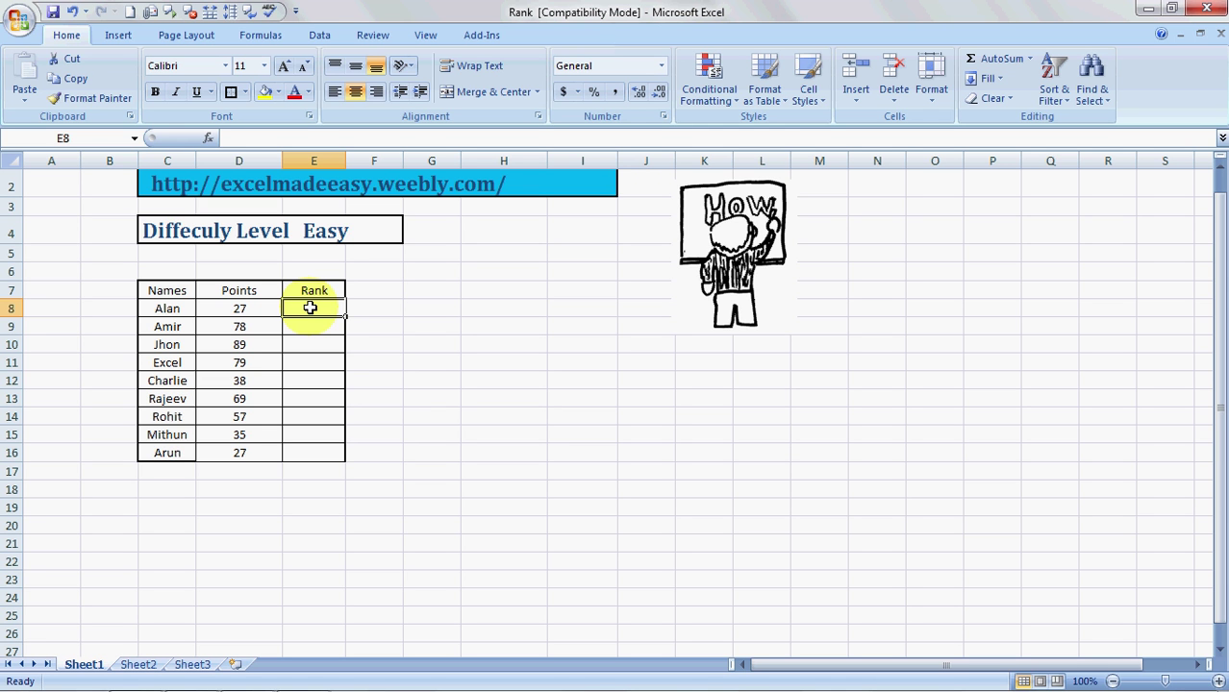
type("=")
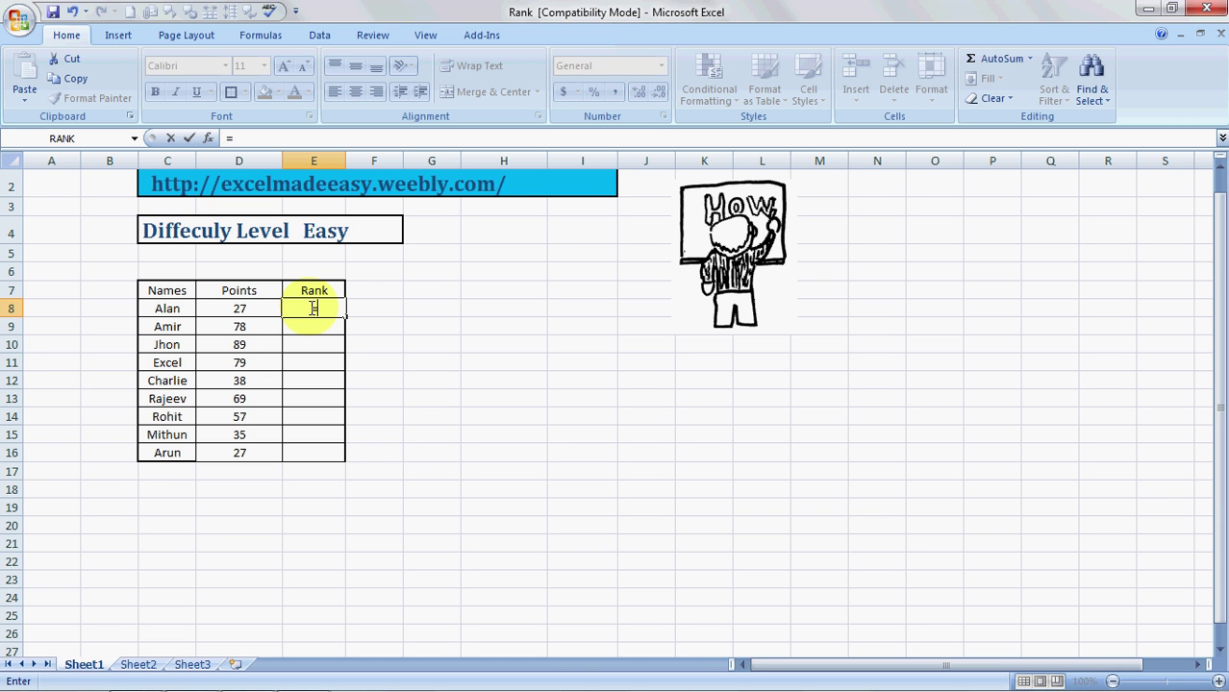
type("rank")
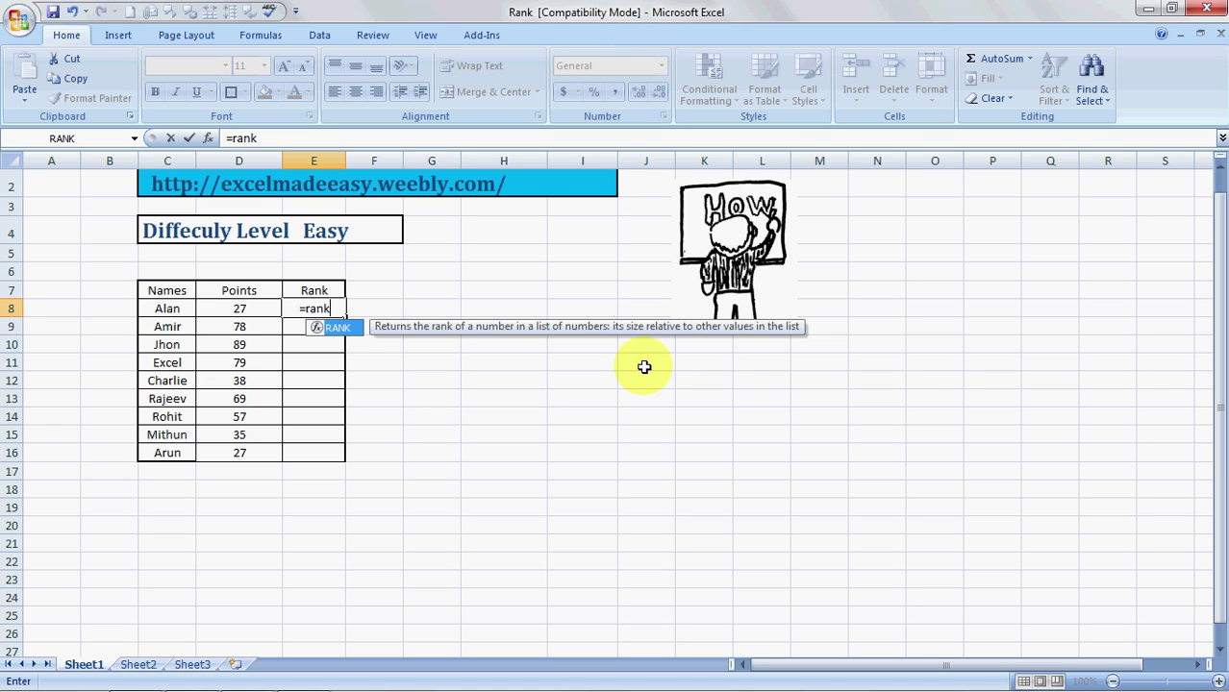
type("(")
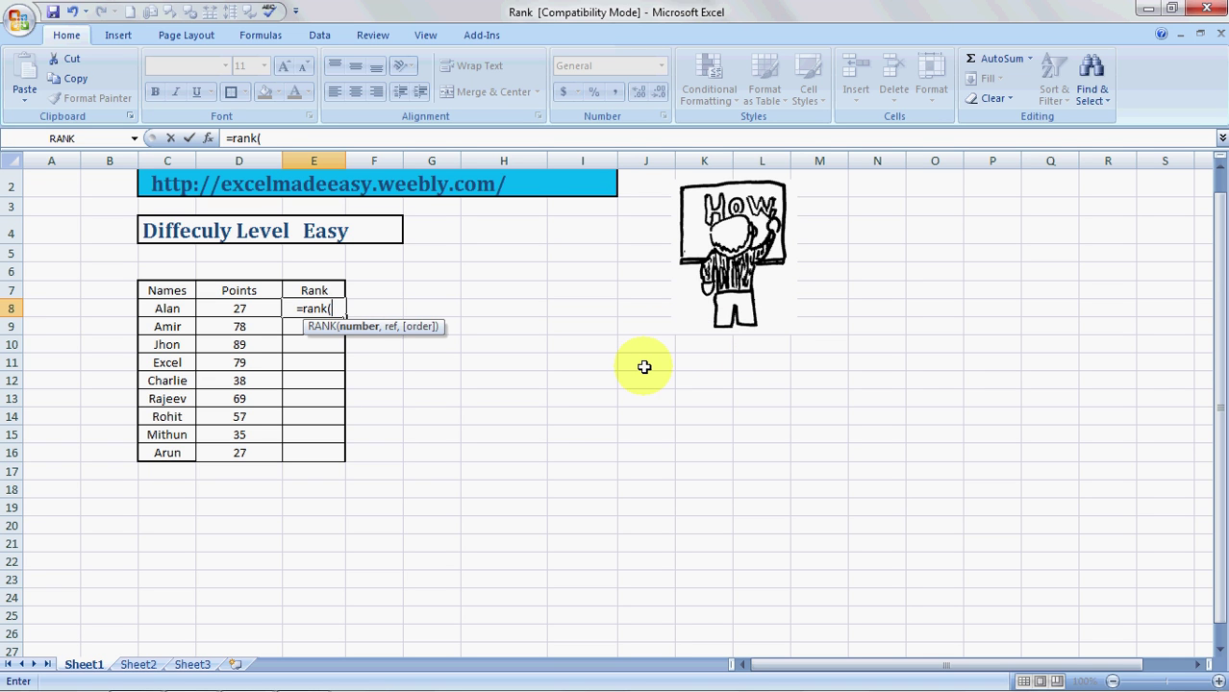
- Complete E8 as =rank(D8,D8:D16,0), ranking Alan's 27 points 8th
left_click(239, 306)
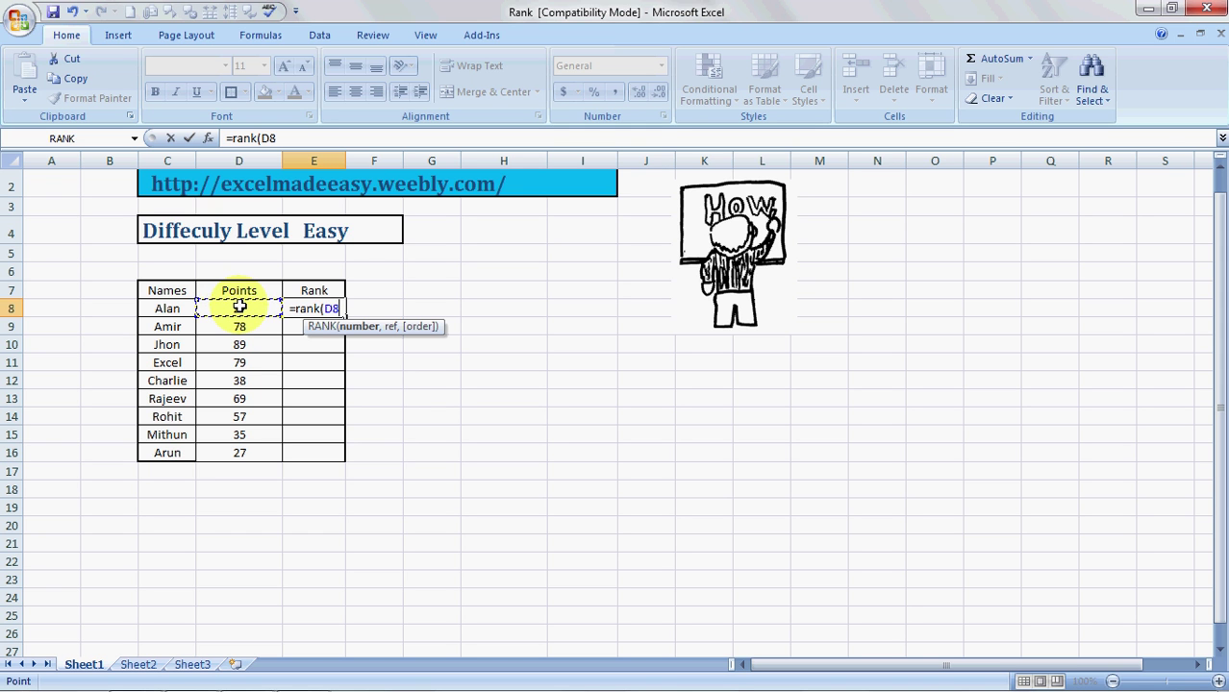
type(",")
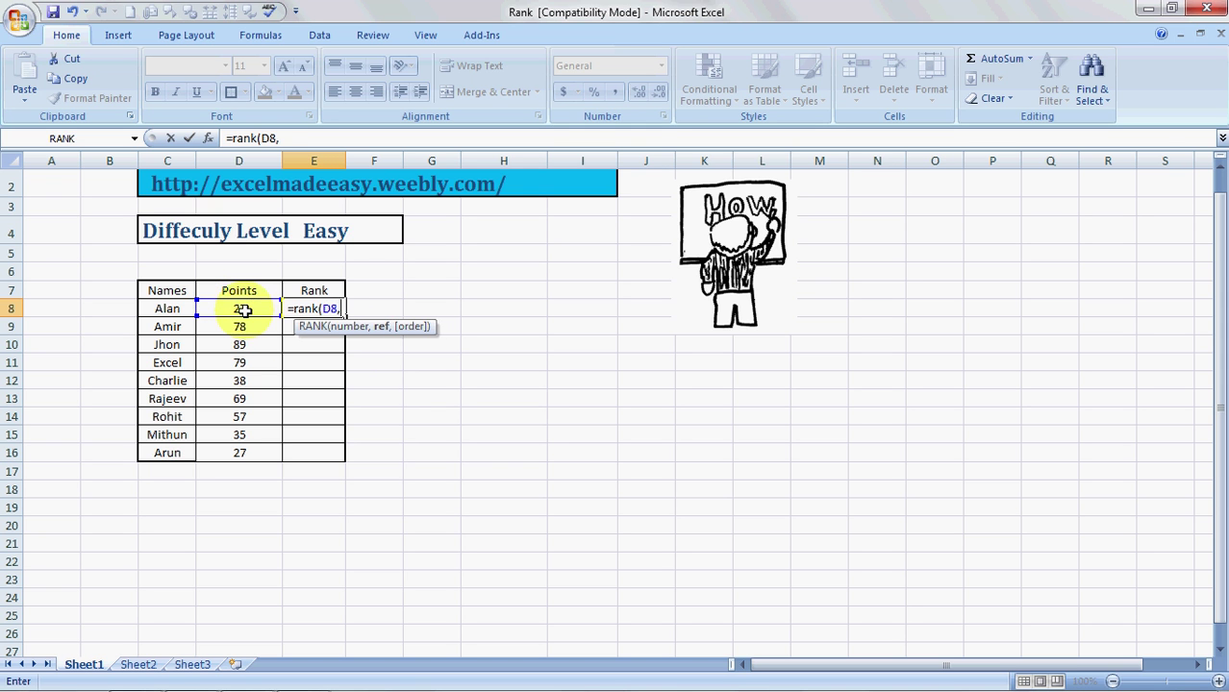
left_click(243, 307)
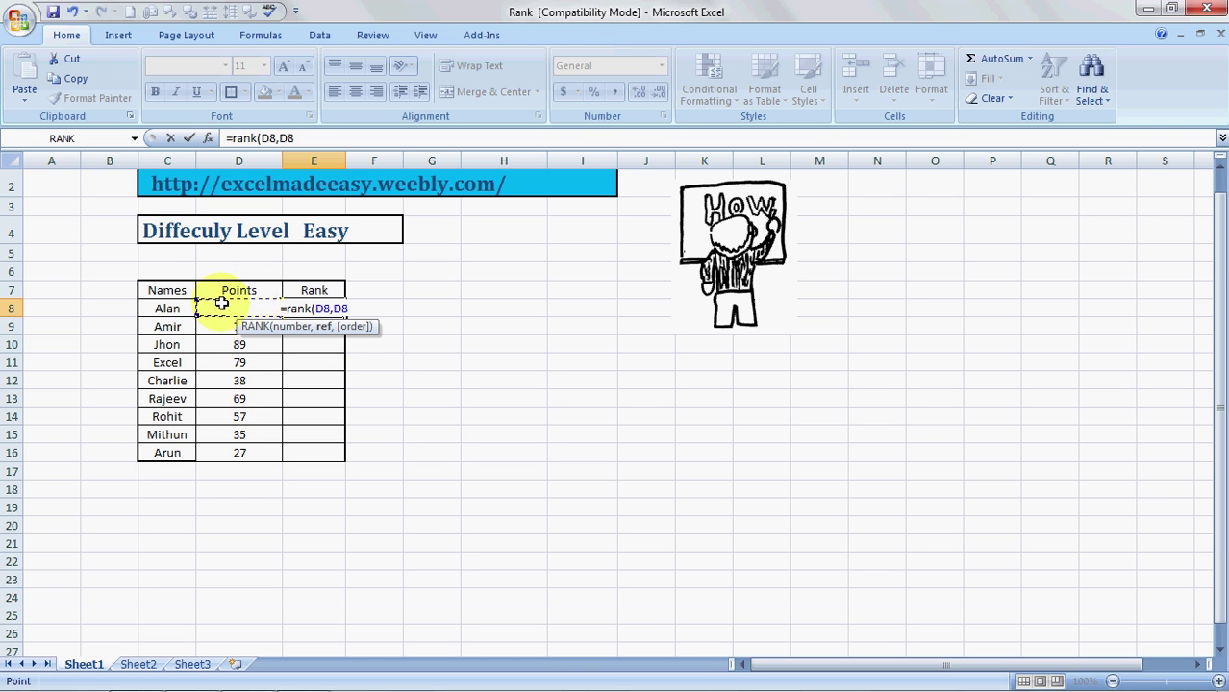
key("shift+Down")
key("shift+Down")
key("shift+Down")
key("shift+Down")
key("shift+Down")
key("shift+Down")
key("shift+Down")
key("shift+Down")
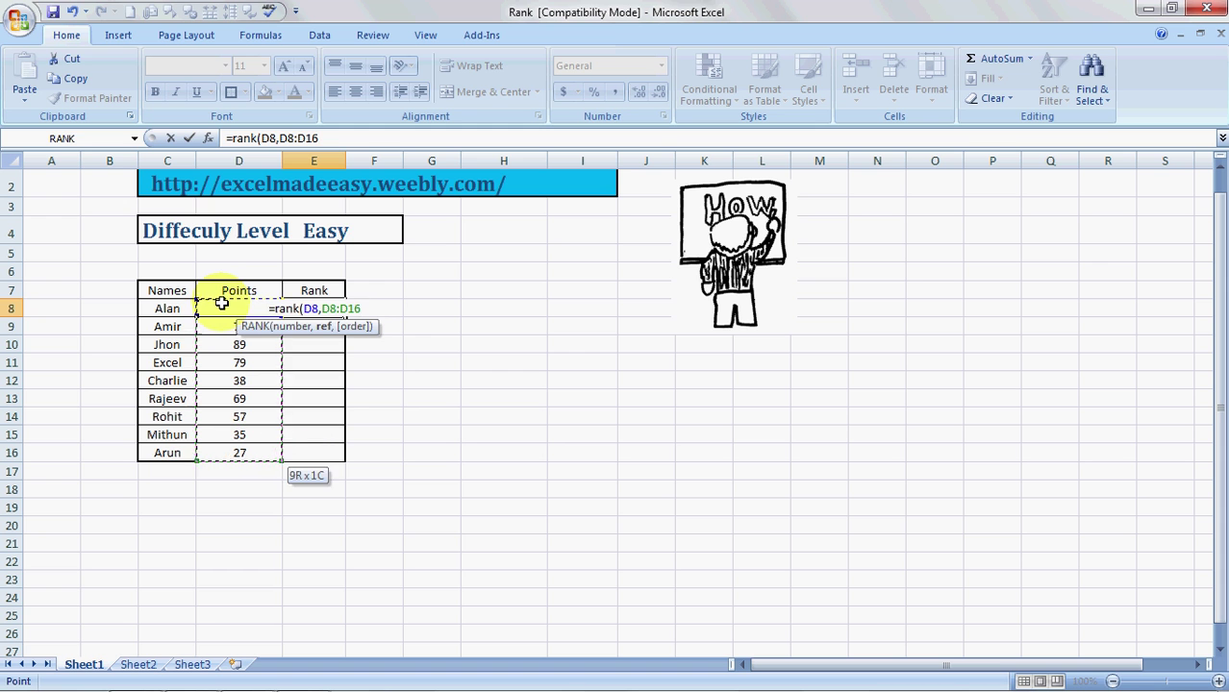
type(",")
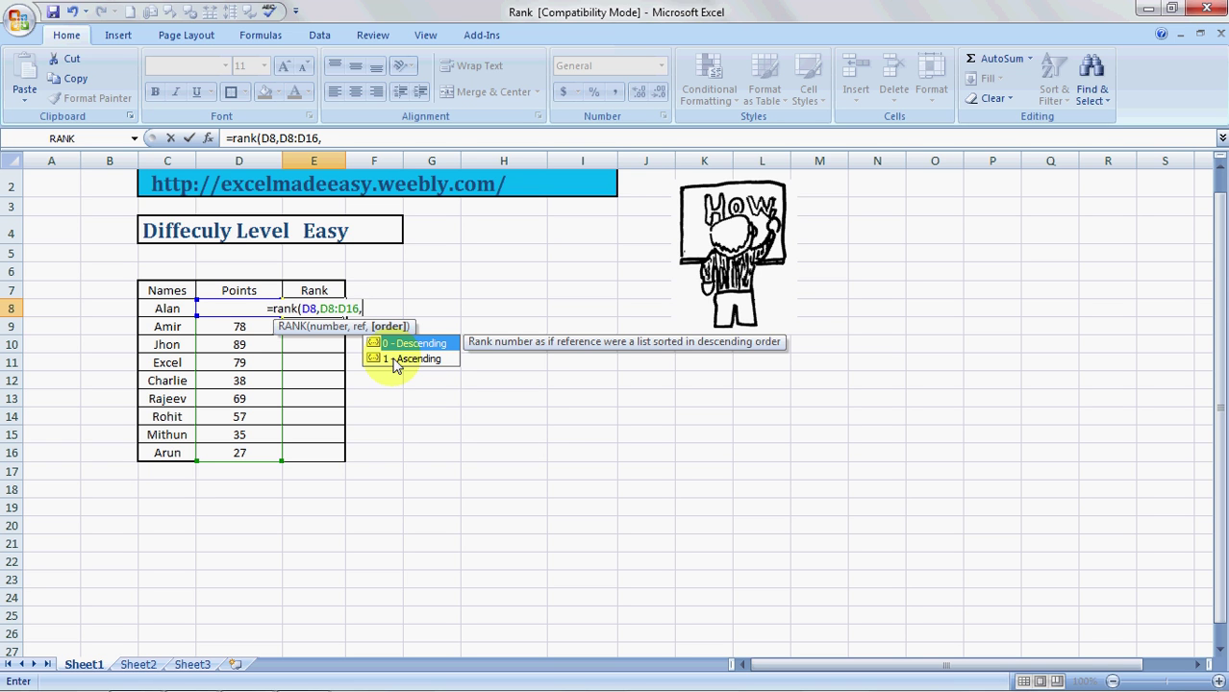
type("0)")
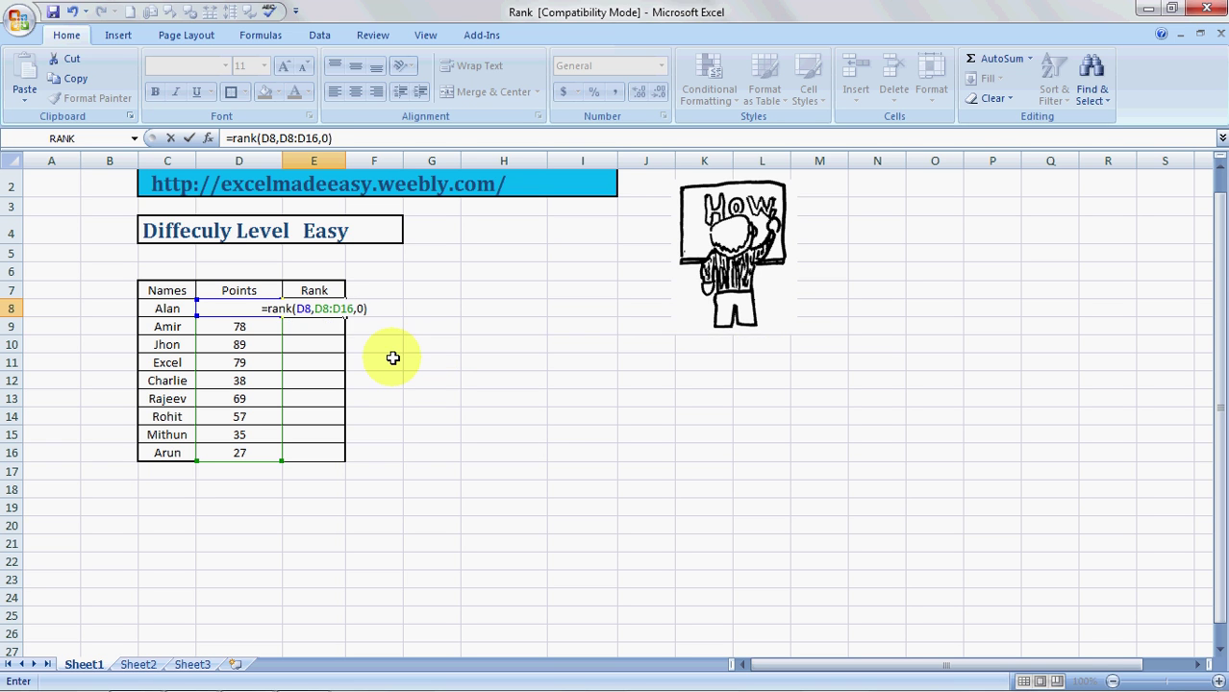
key("Return")
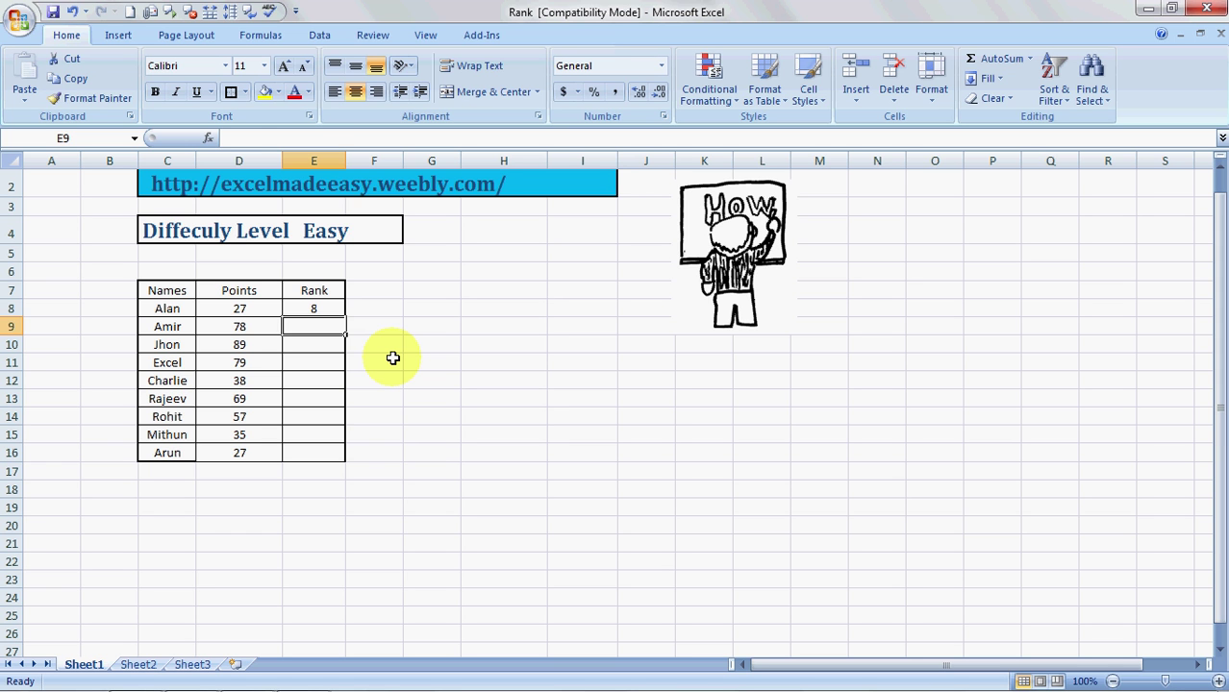
- Make the D8:D16 range in E8's RANK formula absolute with F4
key("Up")
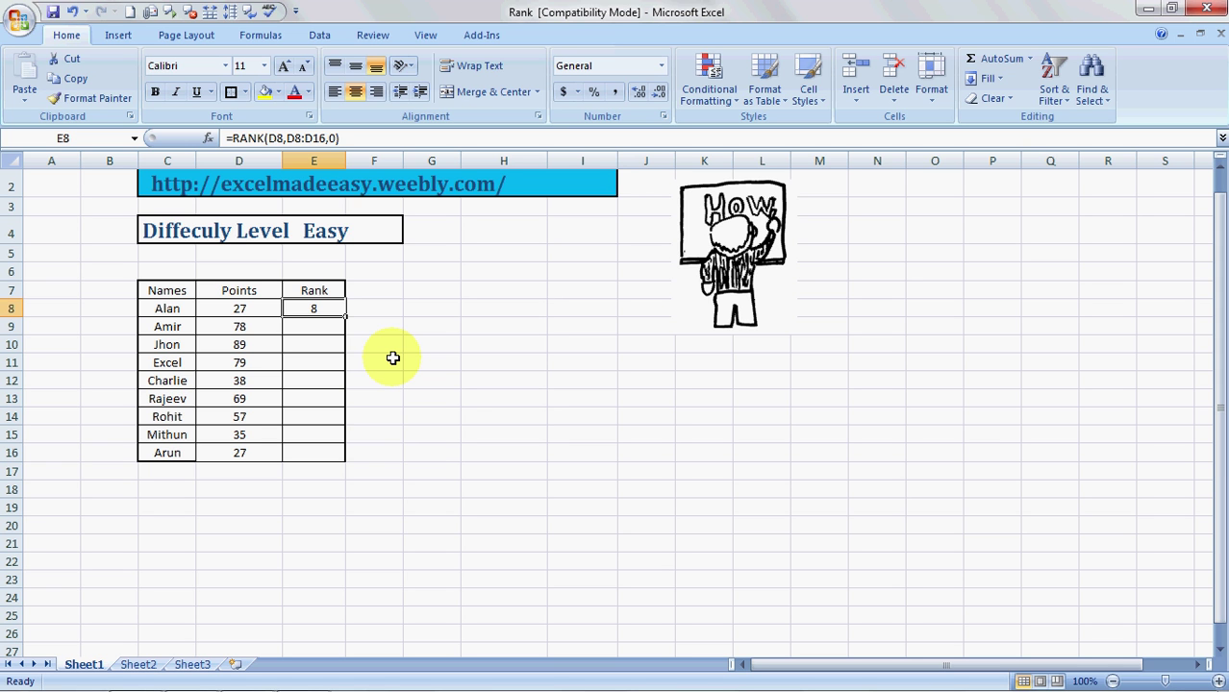
double_click(322, 308)
key("Left")
key("Left")
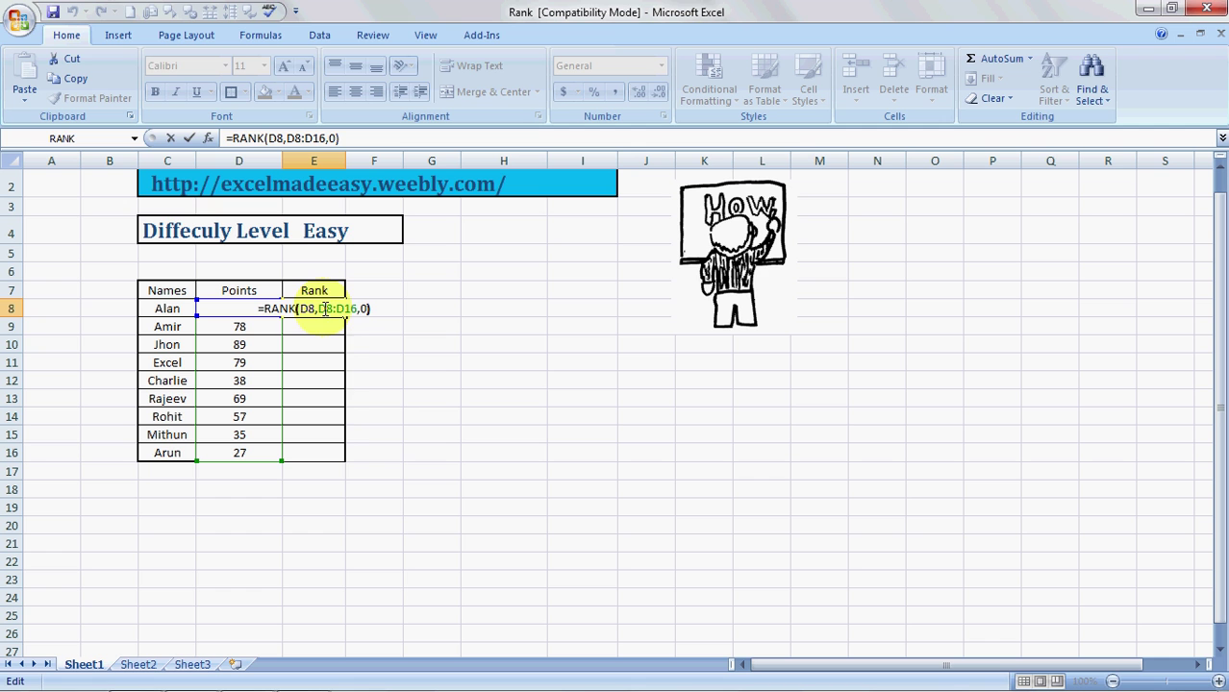
key("Left")
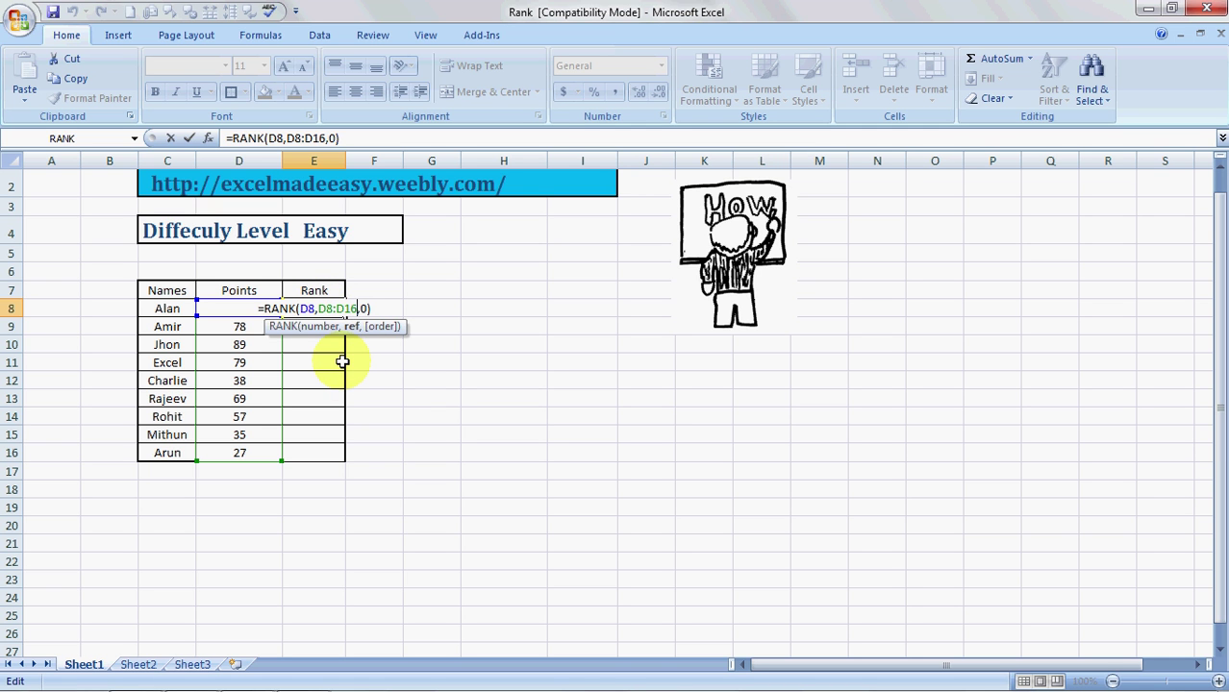
key("shift+Left")
key("shift+Left")
key("shift+Left")
key("shift+Left")
key("shift+Left")
key("shift+Left")
key("F4")
key("Return")
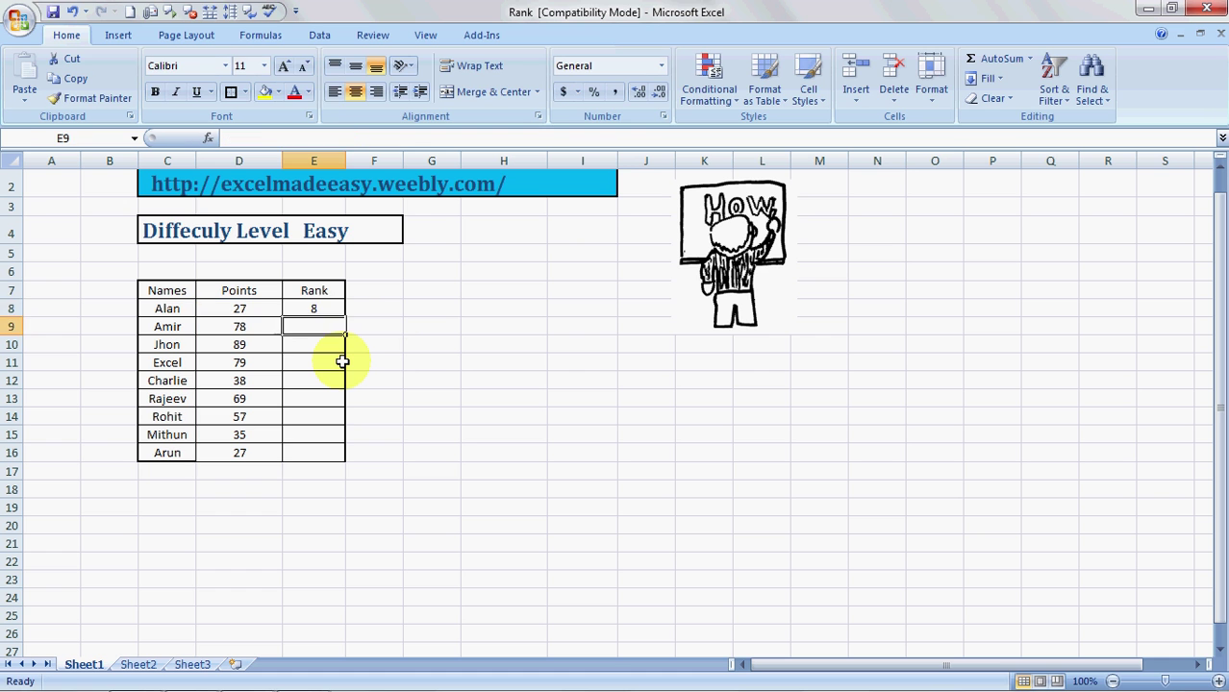
- Copy E8's RANK formula into E9:E16, ranking Jhon first
key("Up")
key("ctrl+c")
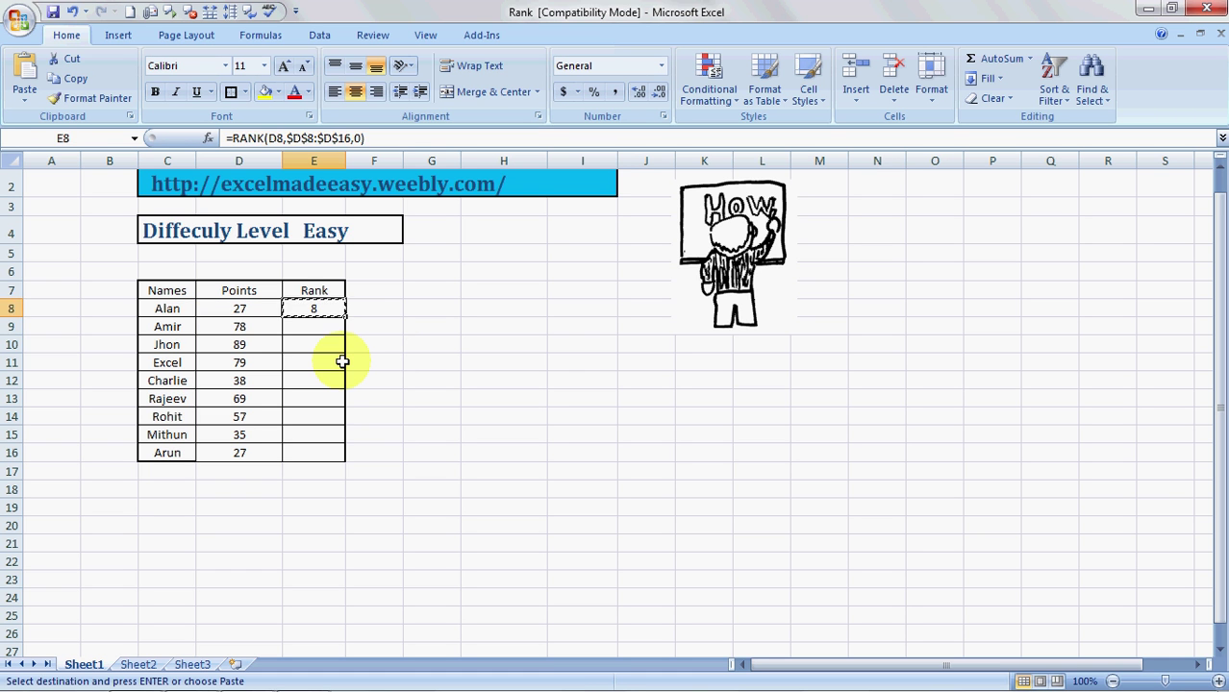
key("Down")
key("shift+Down")
key("shift+Down")
key("shift+Down")
key("shift+Down")
key("shift+Down")
key("shift+Down")
key("shift+Down")
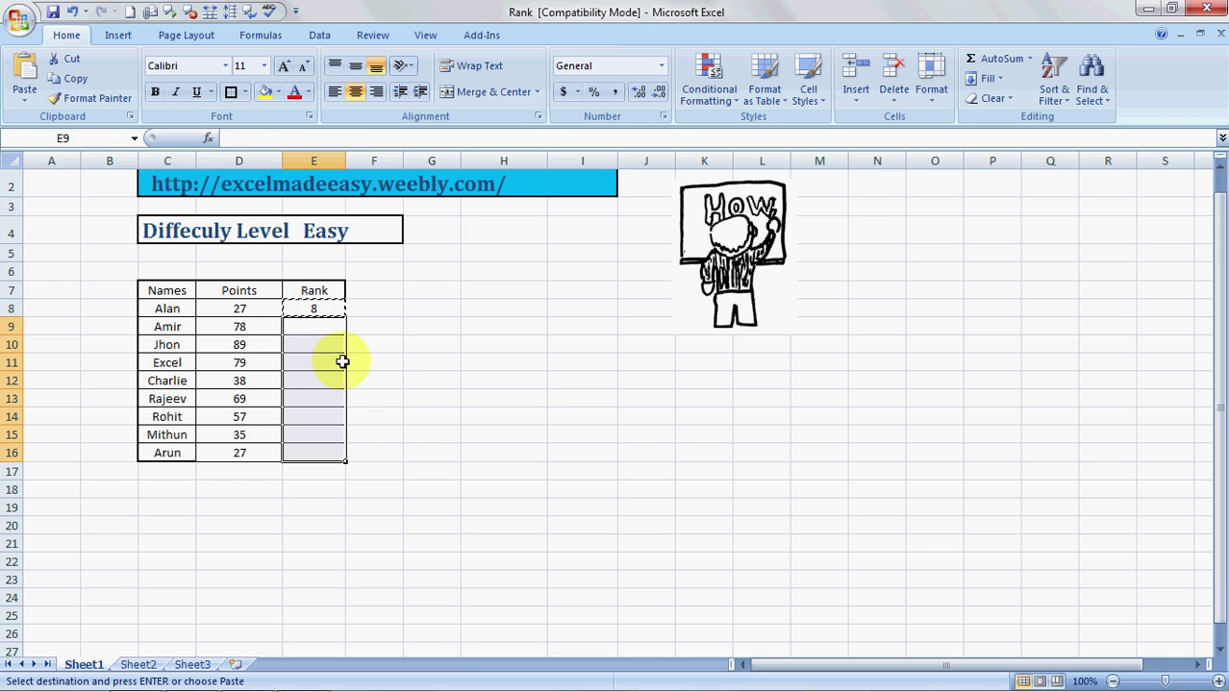
key("ctrl+v")
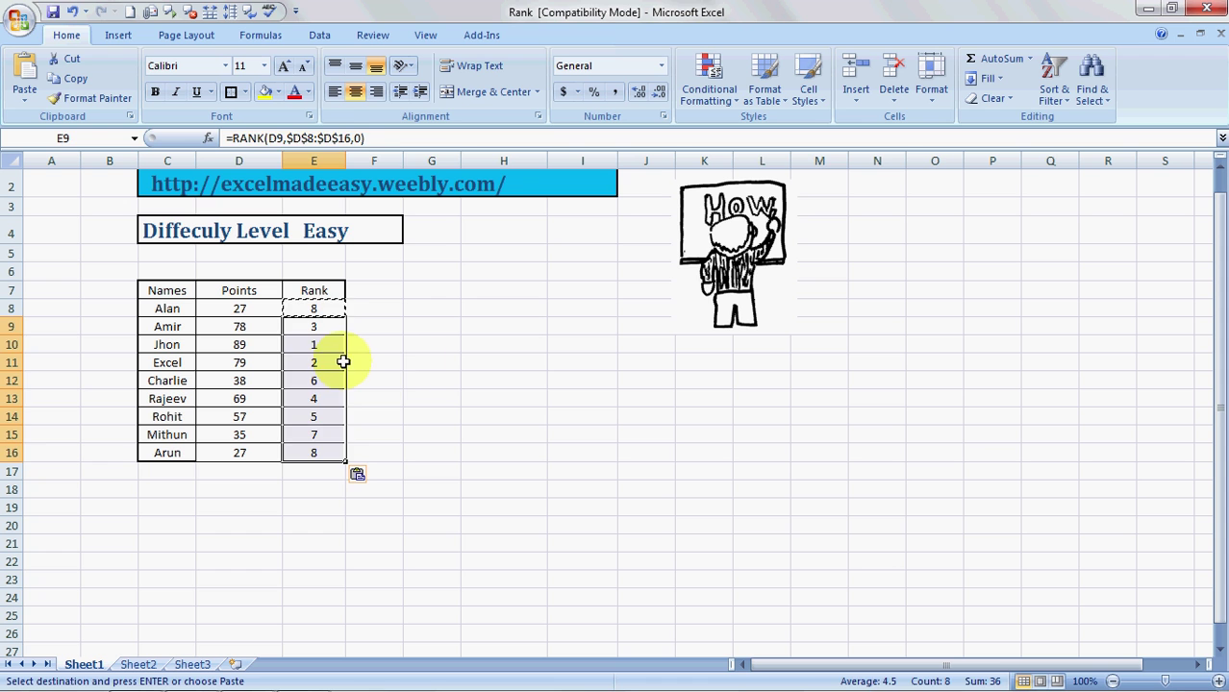
left_click(415, 365)
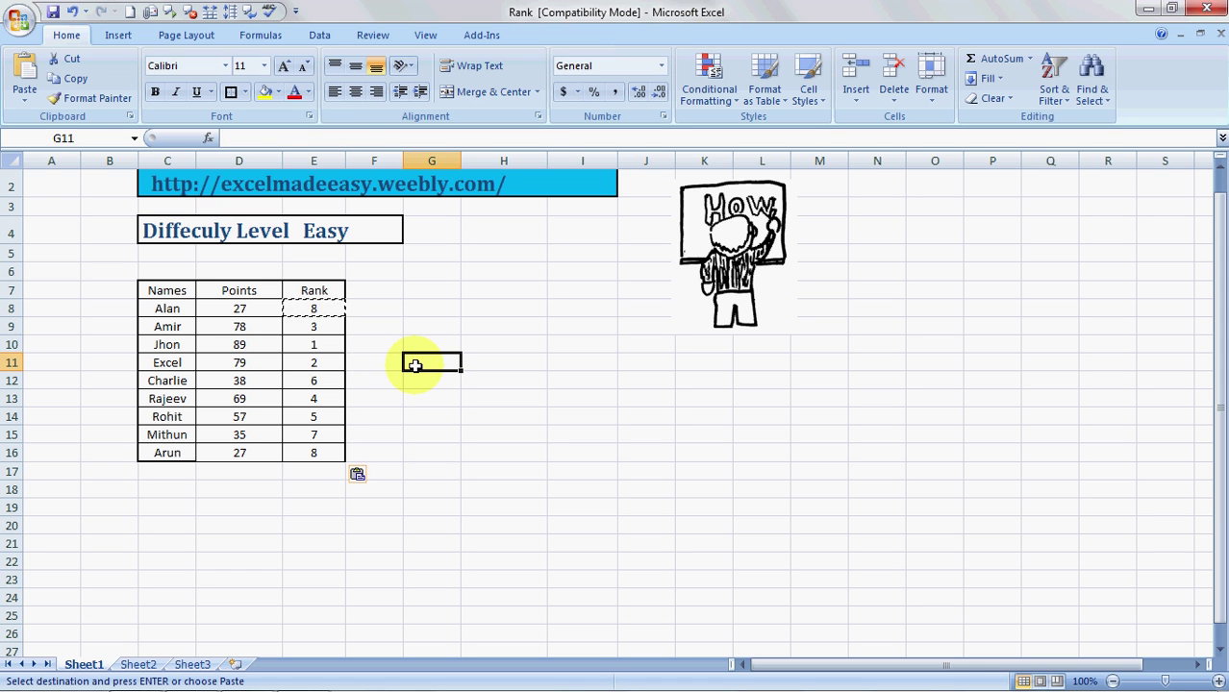
key("Escape")
key("Left")
key("Left")
key("Up")
key("Up")
key("Up")
key("Down")
key("Down")
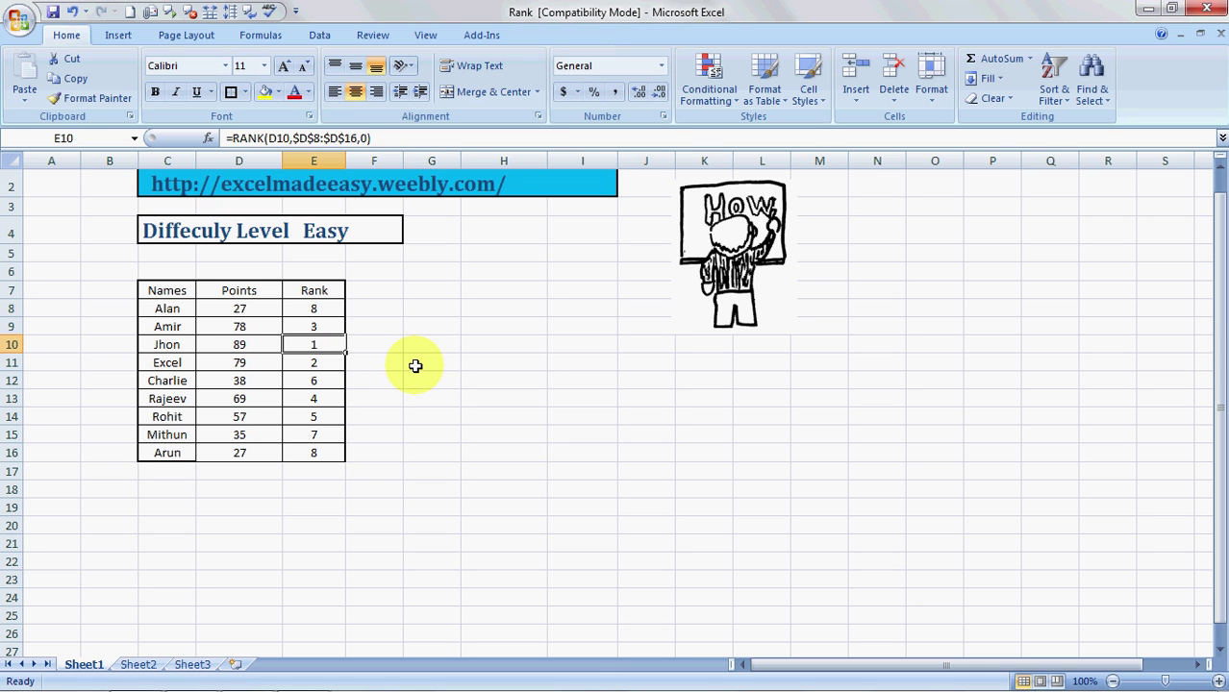
key("Left")
key("Left")
key("Right")
key("Right")
key("Down")
key("Down")
key("Down")
key("Down")
key("Down")
key("Down")
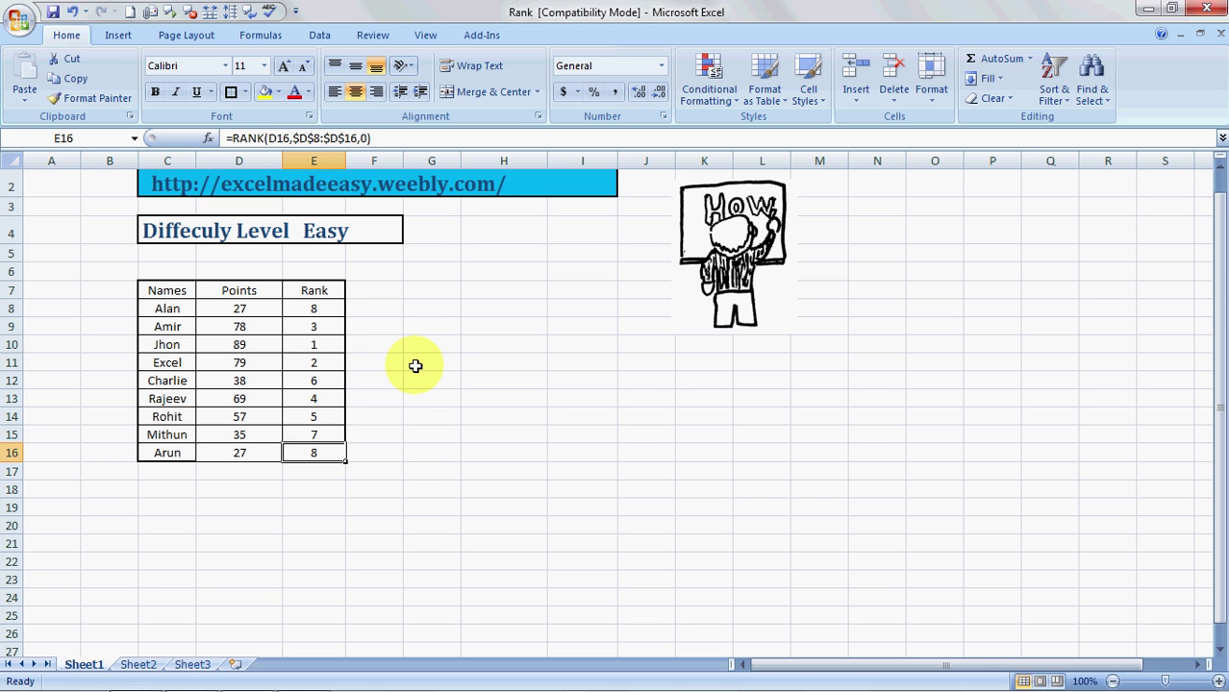
key("Left")
key("Left")
key("Right")
key("Right")
key("Up")
key("Up")
key("Up")
key("Up")
key("Up")
key("Up")
key("Up")
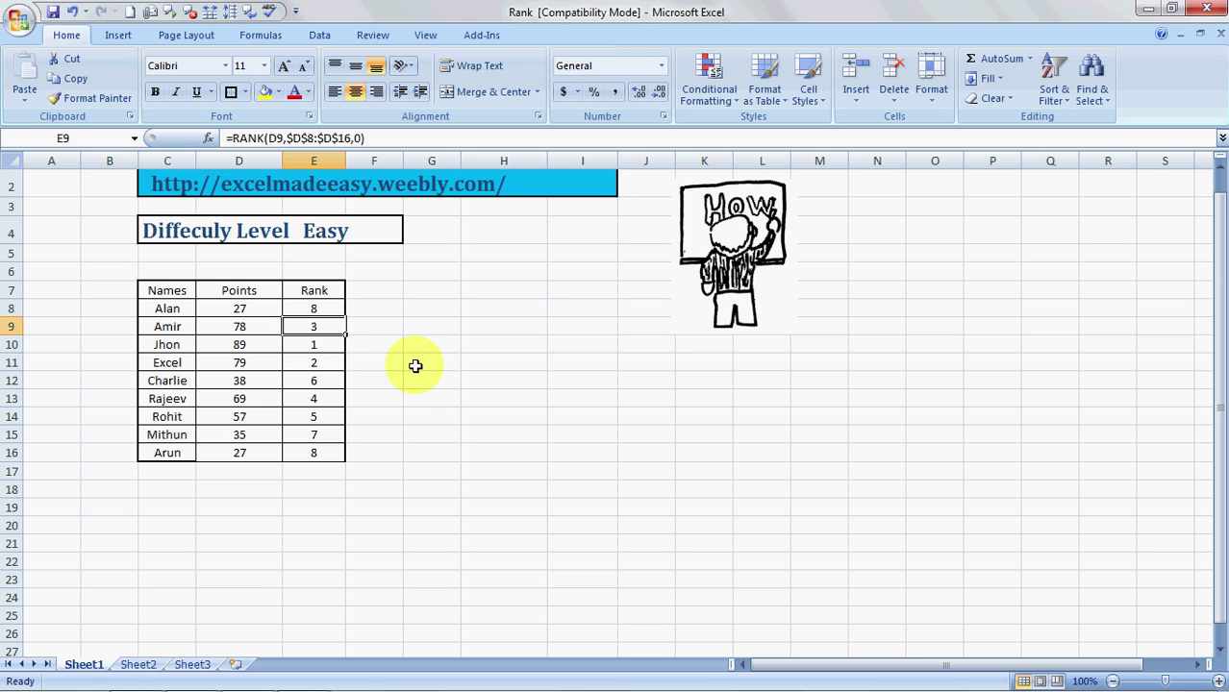
key("Up")
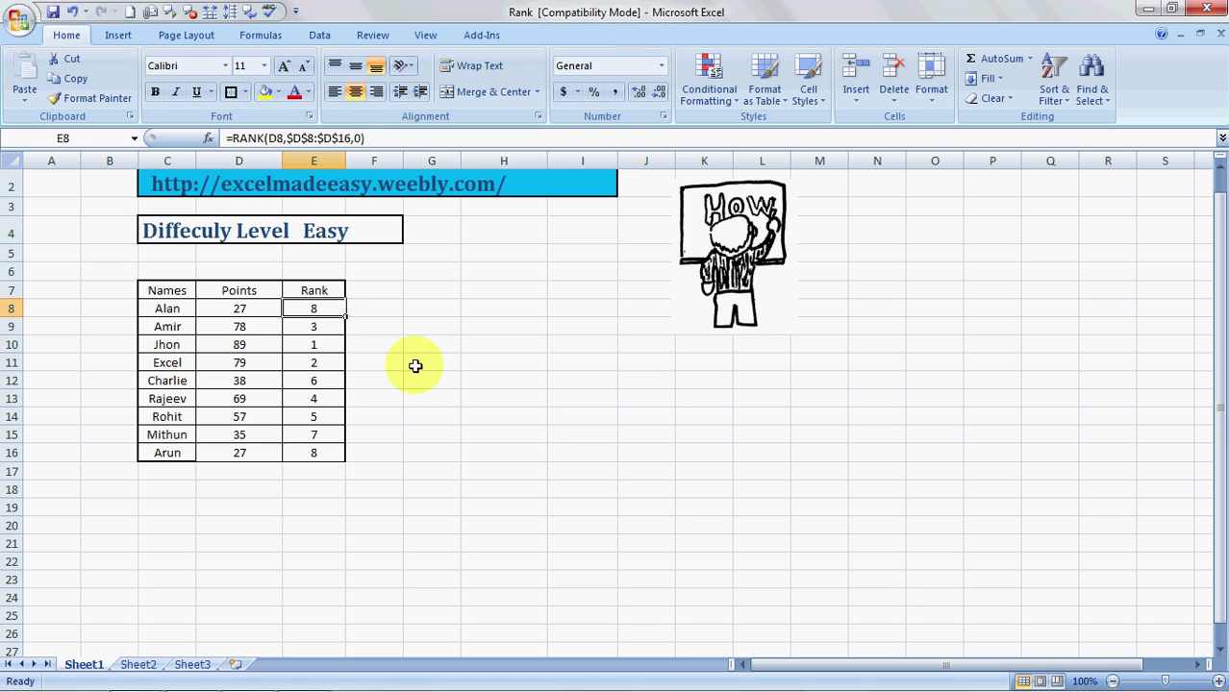
key("Left")
key("Down")
key("Down")
key("Down")
key("Down")
key("Down")
key("Down")
key("Down")
key("Down")
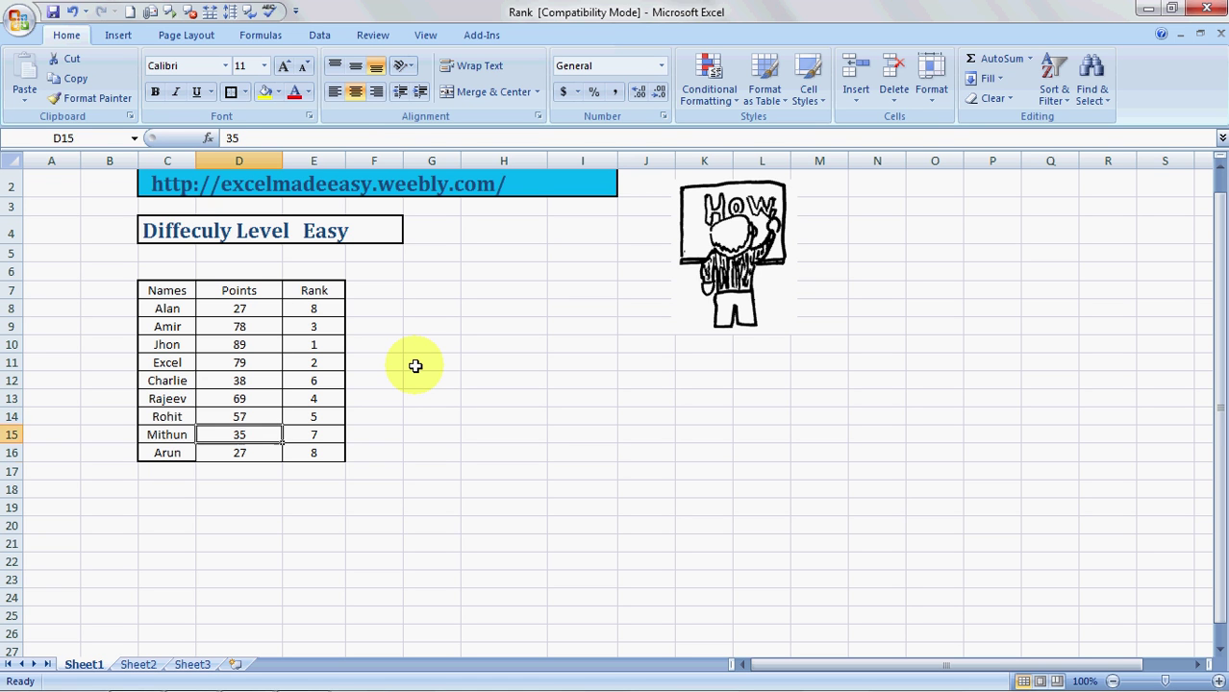
key("Up")
key("Up")
key("Up")
key("Up")
key("Up")
key("Up")
key("Up")
key("Up")
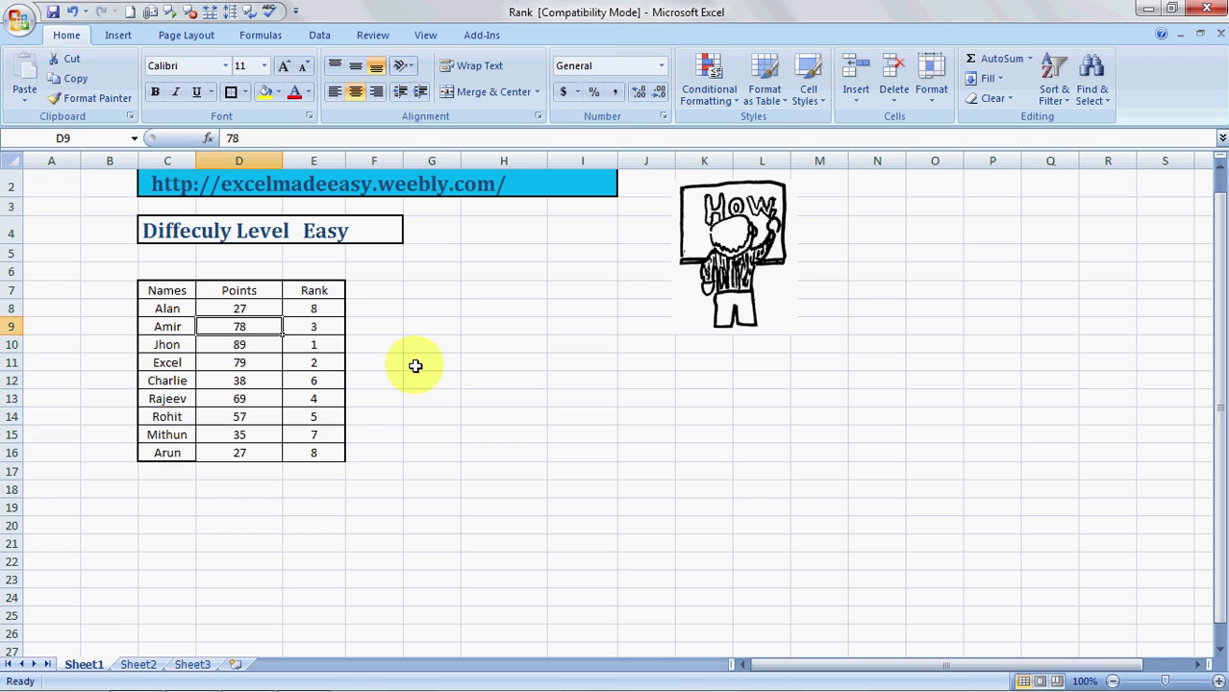
key("Down")
key("Down")
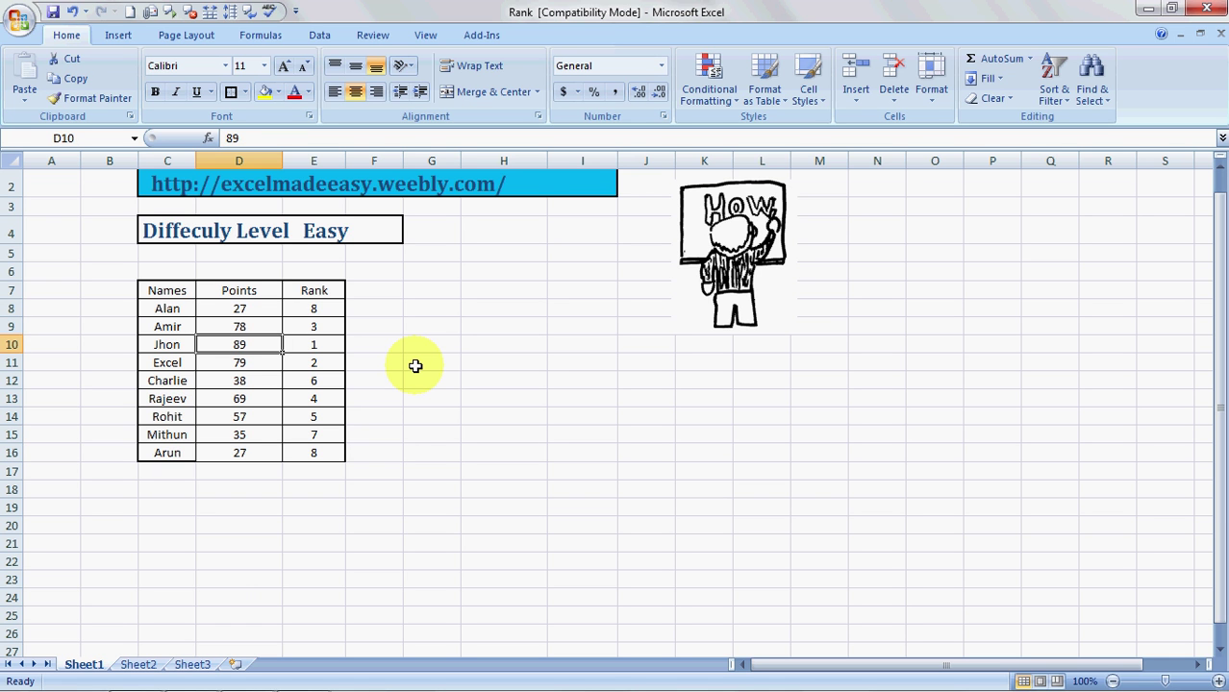
key("Down")
key("Down")
key("Down")
key("Down")
key("Down")
key("Down")
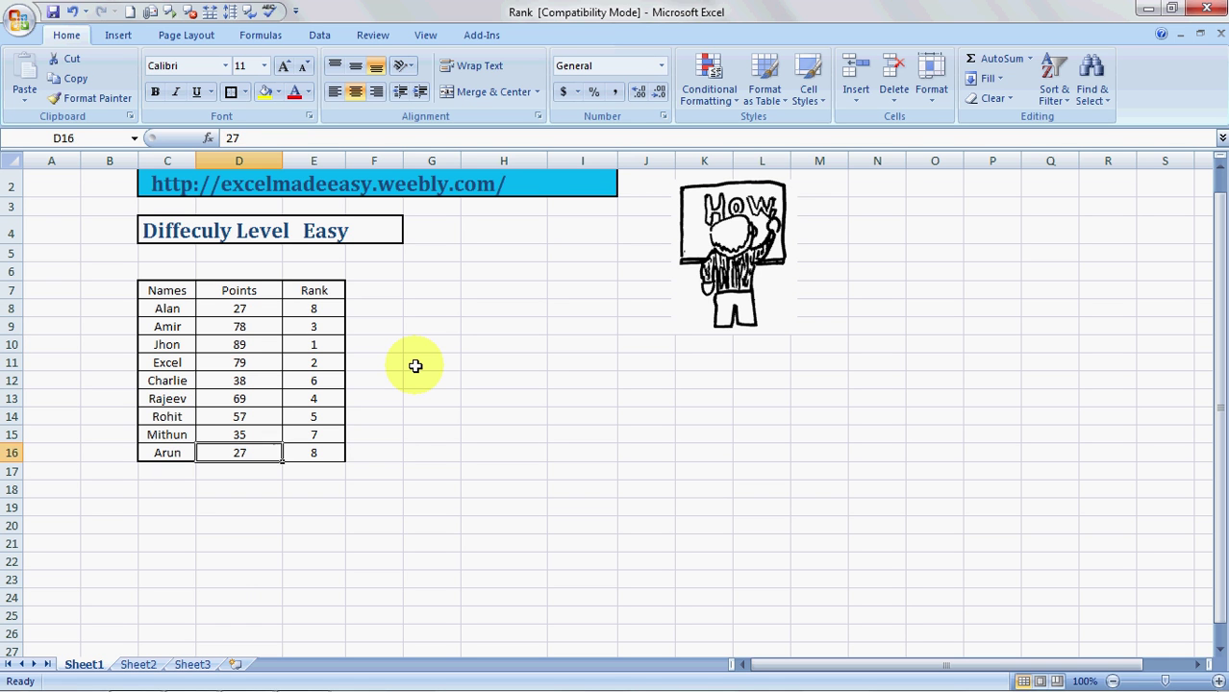
key("Up")
key("Up")
key("Up")
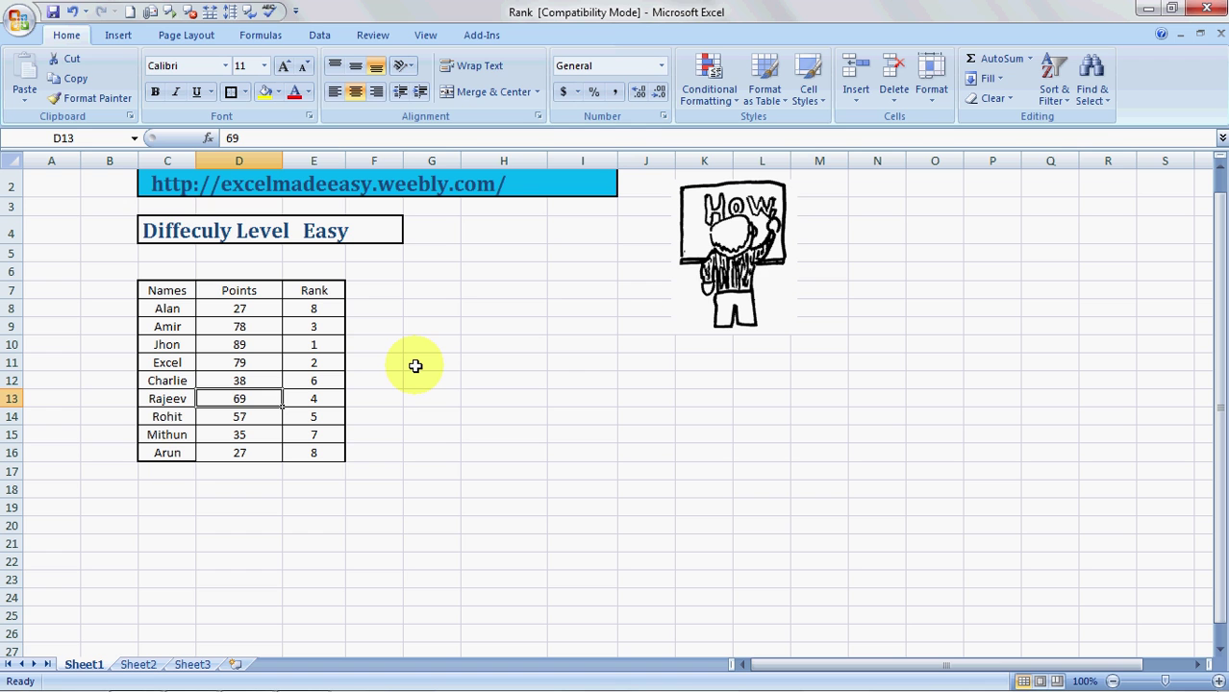
key("Up")
key("Up")
key("Up")
key("Up")
key("Right")
key("Right")
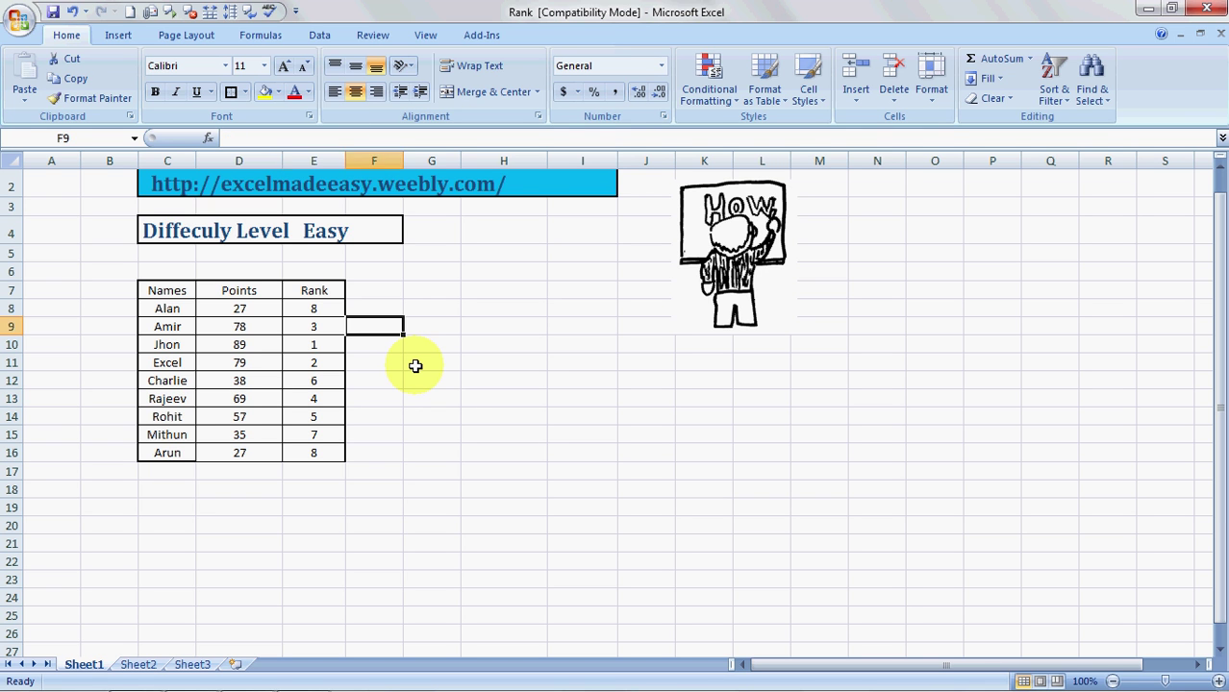
key("Left")
key("Down")
key("Down")
key("Down")
key("Down")
key("Down")
key("Down")
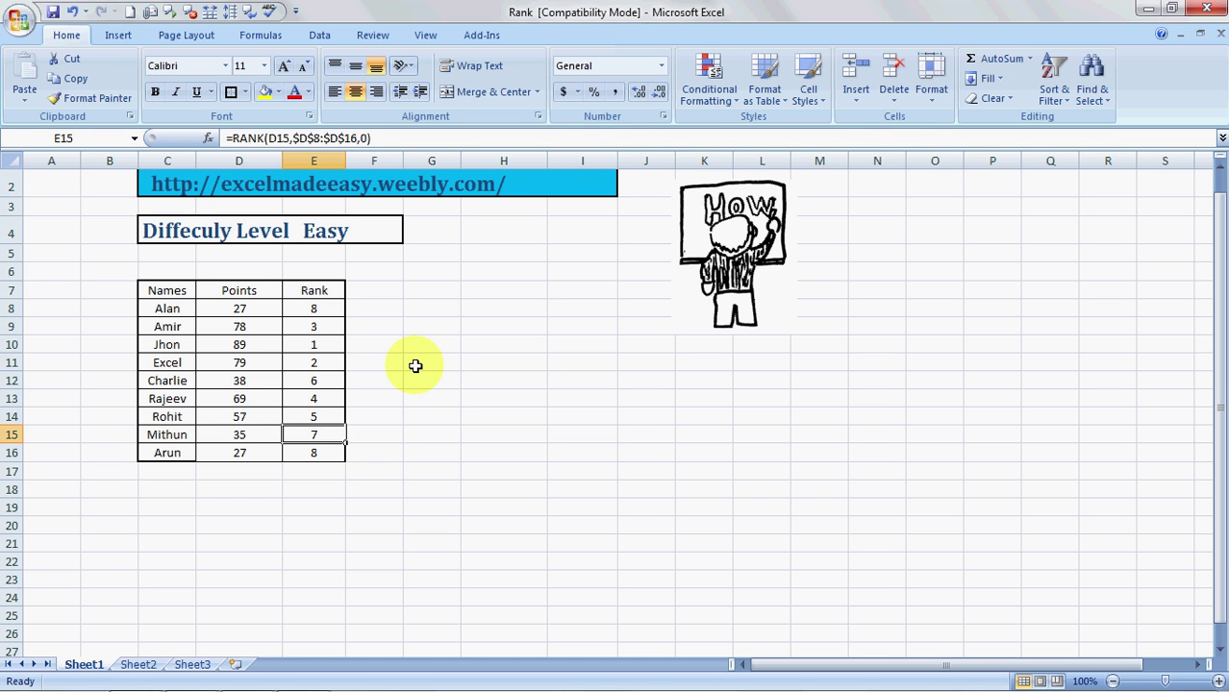
- Delete the existing rank values in E9:E16
key("Up")
key("Up")
key("Up")
key("Up")
key("Up")
key("Up")
key("ctrl+Down")
key("ctrl+Down")
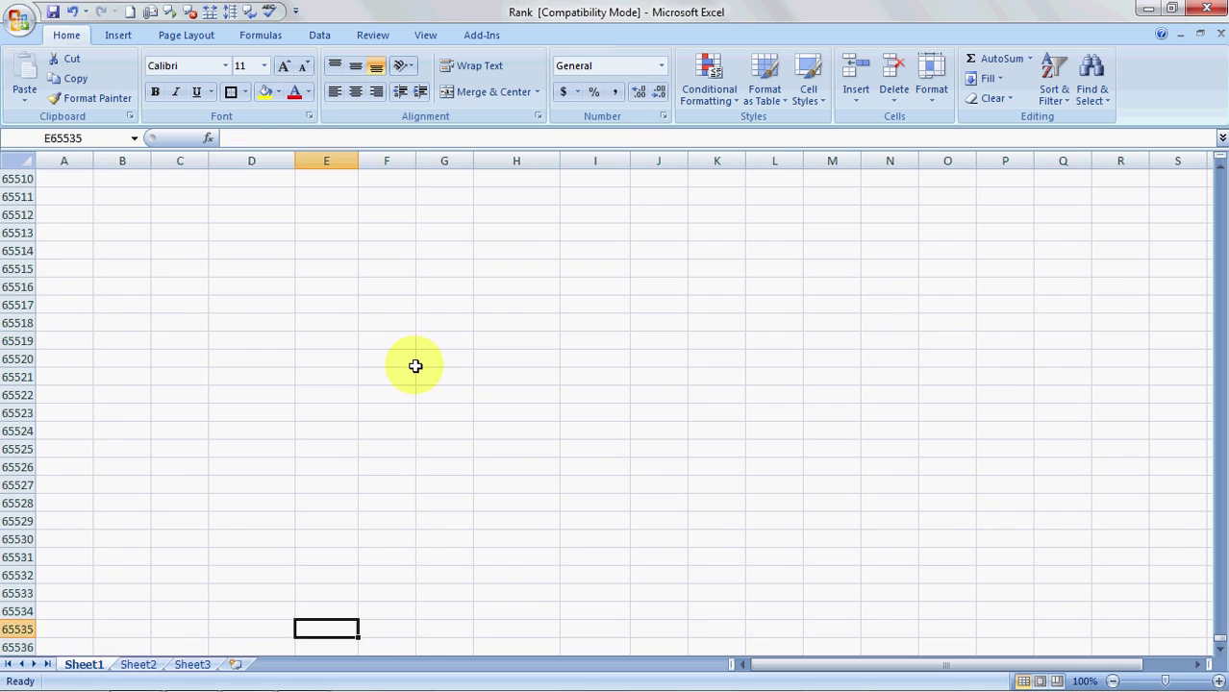
key("ctrl+Up")
key("Up")
key("Up")
key("Up")
key("Up")
key("Up")
key("Up")
key("Up")
key("Up")
key("Up")
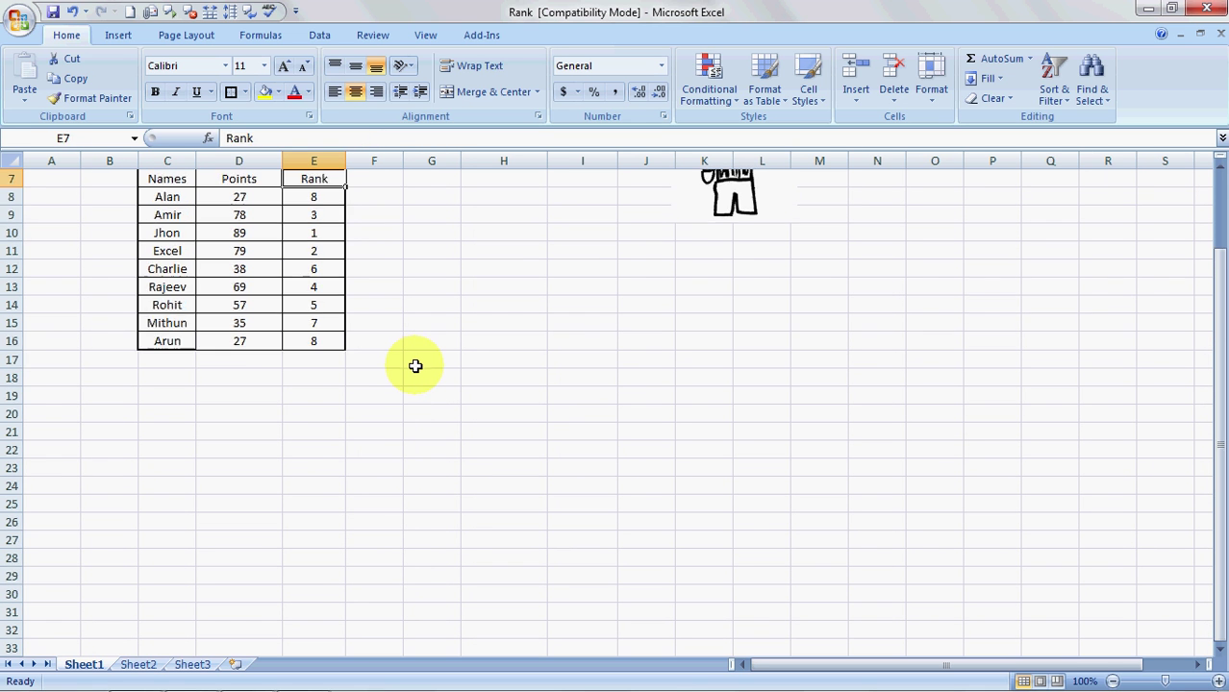
key("Down")
key("Down")
key("shift+Down")
key("shift+Down")
key("shift+Down")
key("shift+Down")
key("shift+Down")
key("shift+Down")
key("shift+Down")
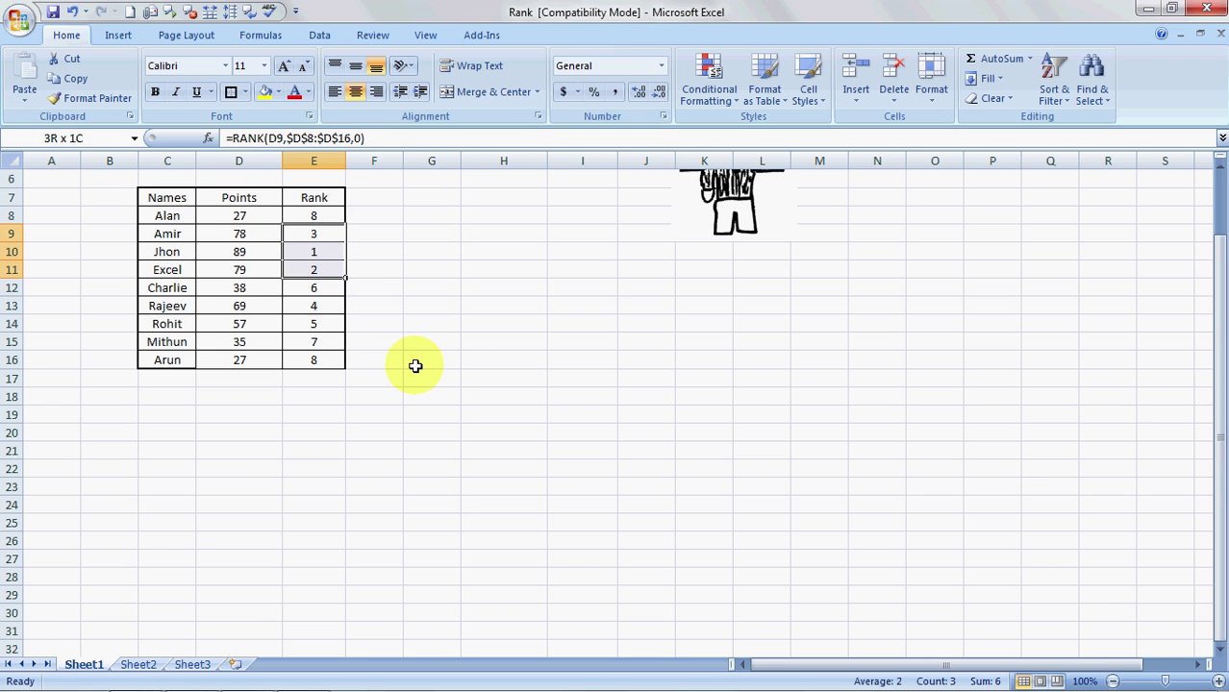
key("Delete")
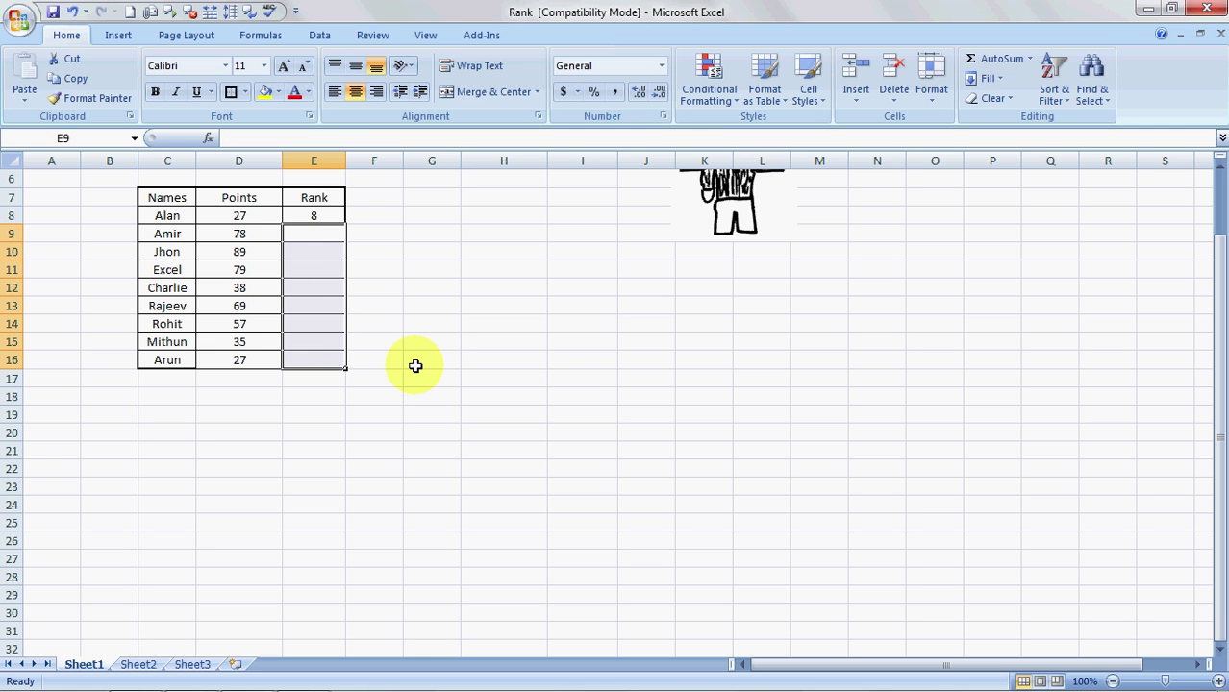
- Insert the RANK function into E9 by searching 'rank' in Insert Function
left_click(257, 35)
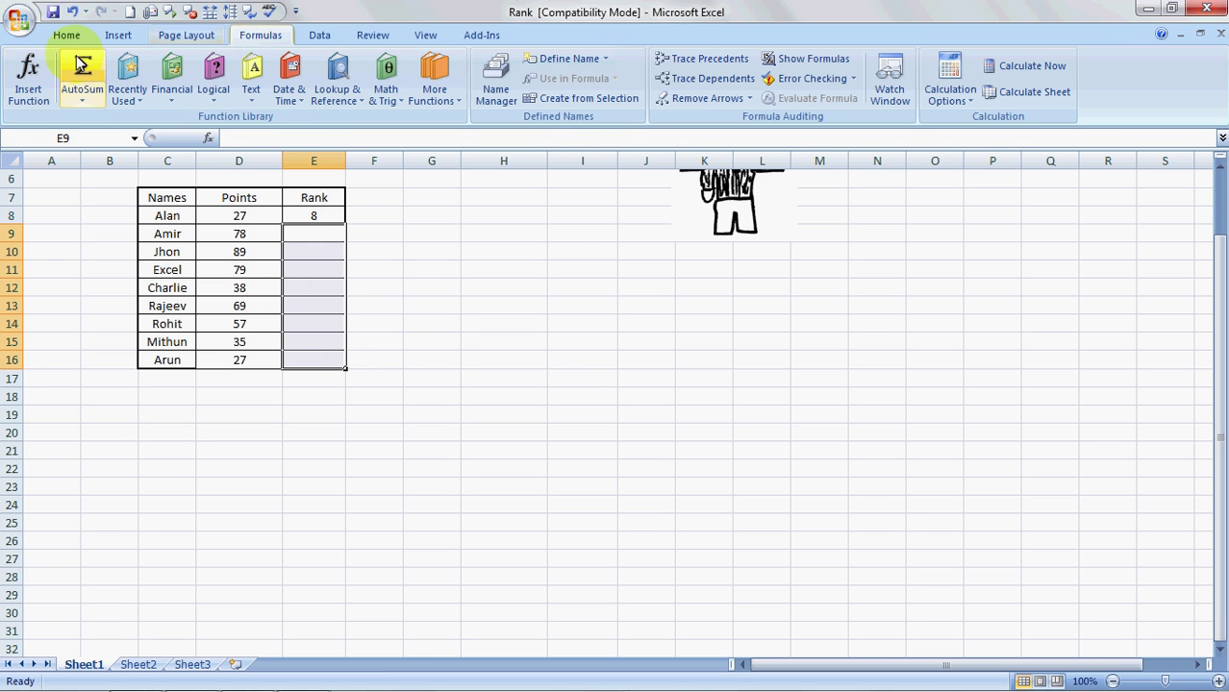
left_click(29, 80)
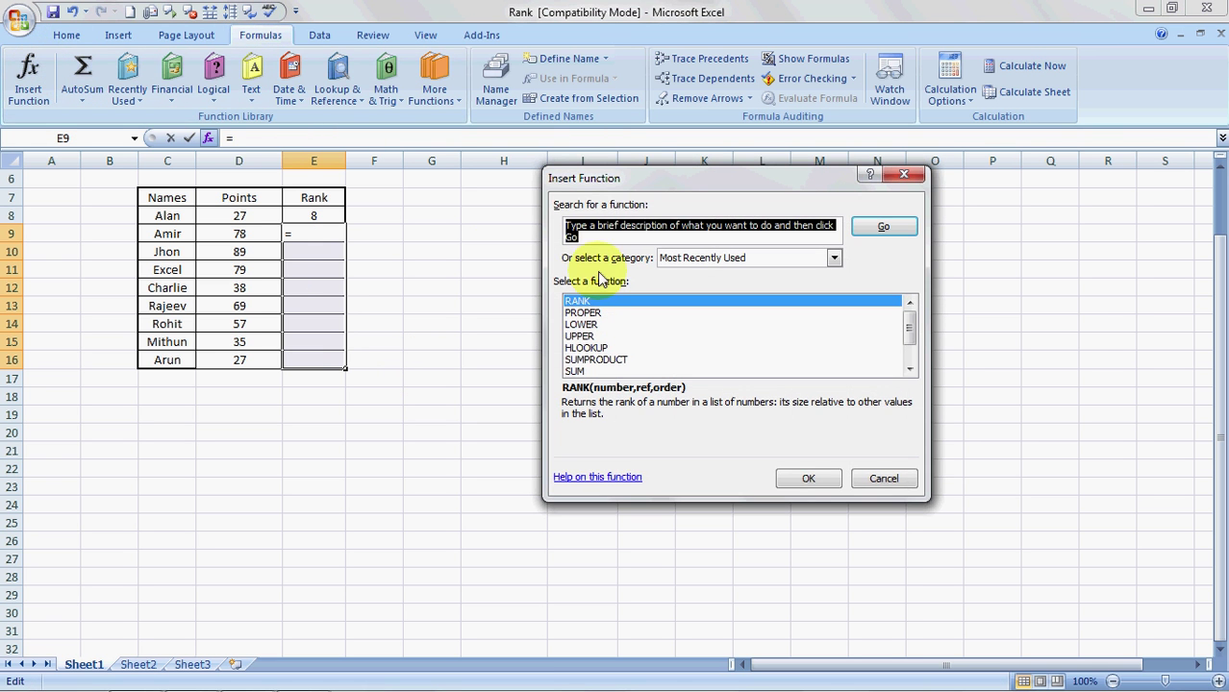
type("rank")
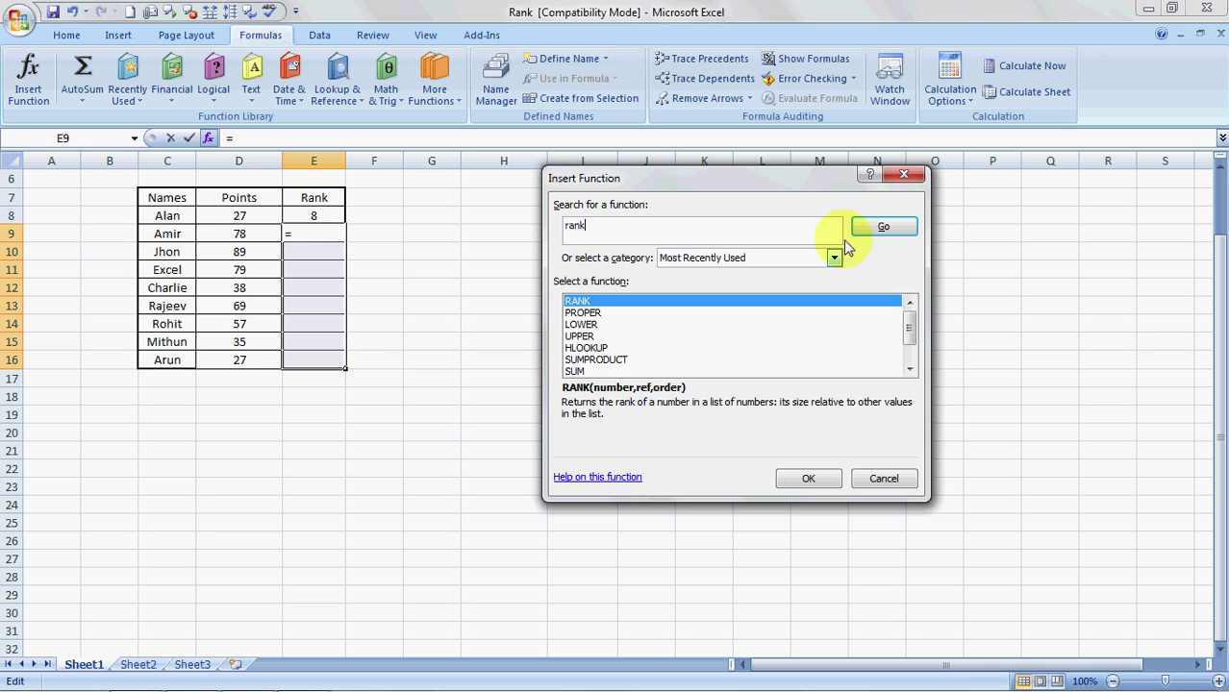
left_click(896, 227)
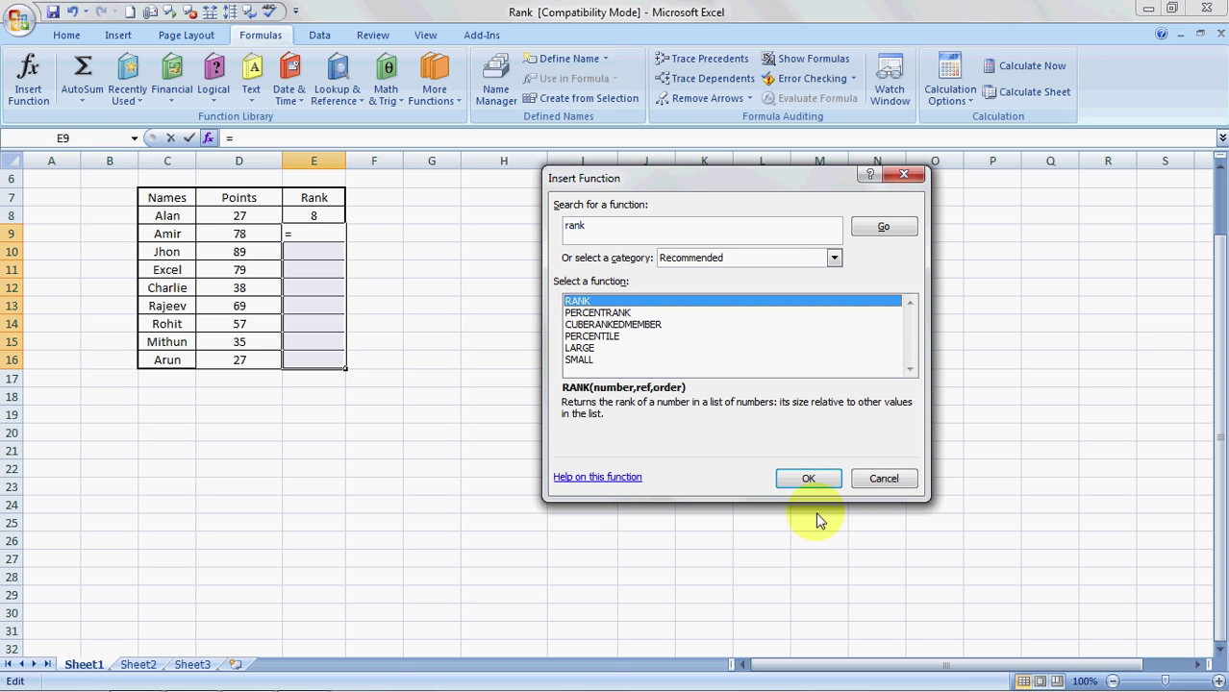
left_click(808, 479)
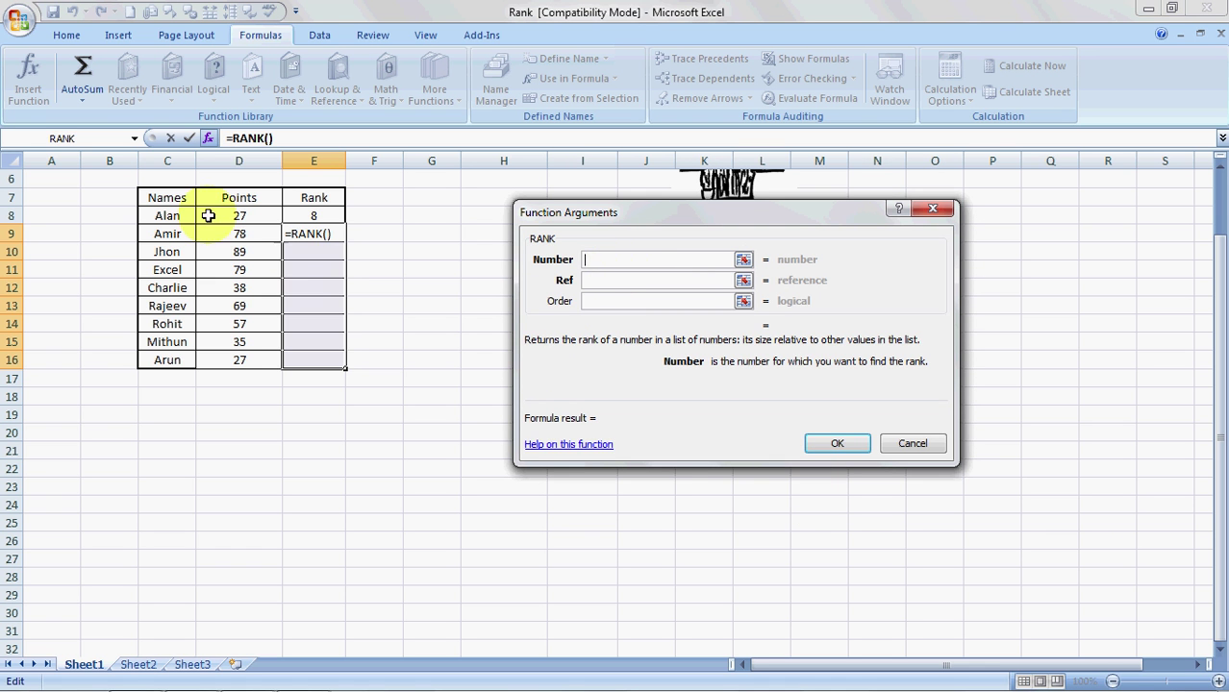
- Set E9 to =RANK(D9,D8:D16,1) in ascending order, returning 7
left_click(239, 235)
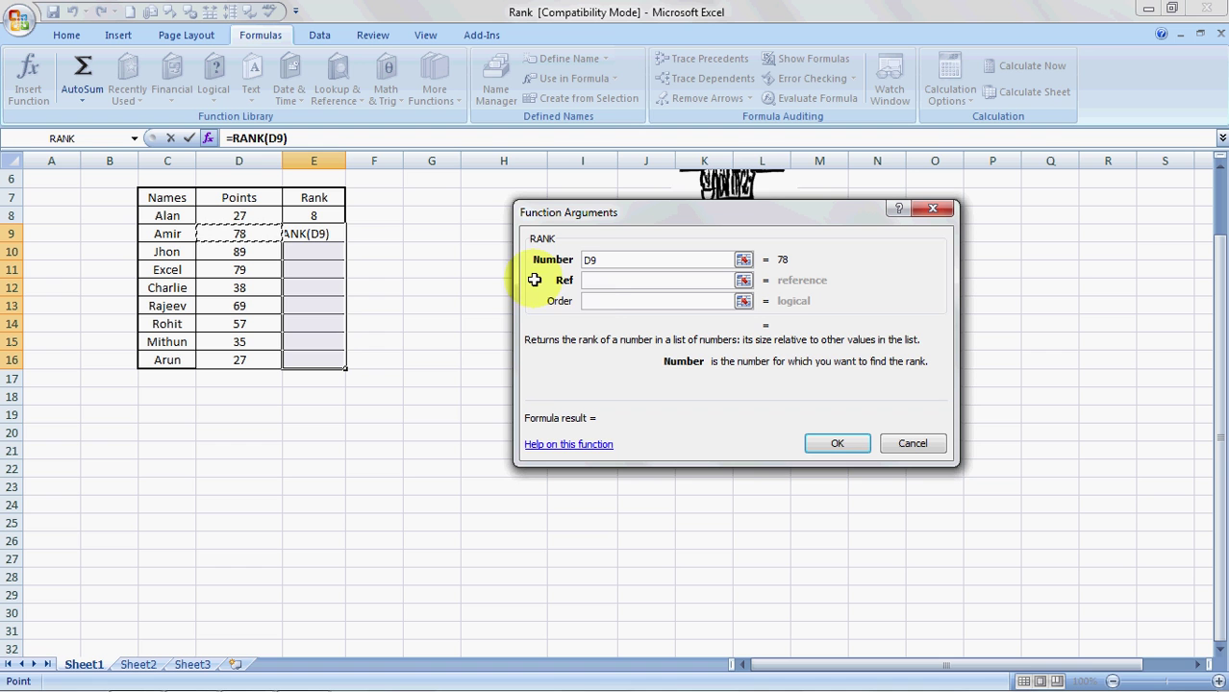
left_click(608, 280)
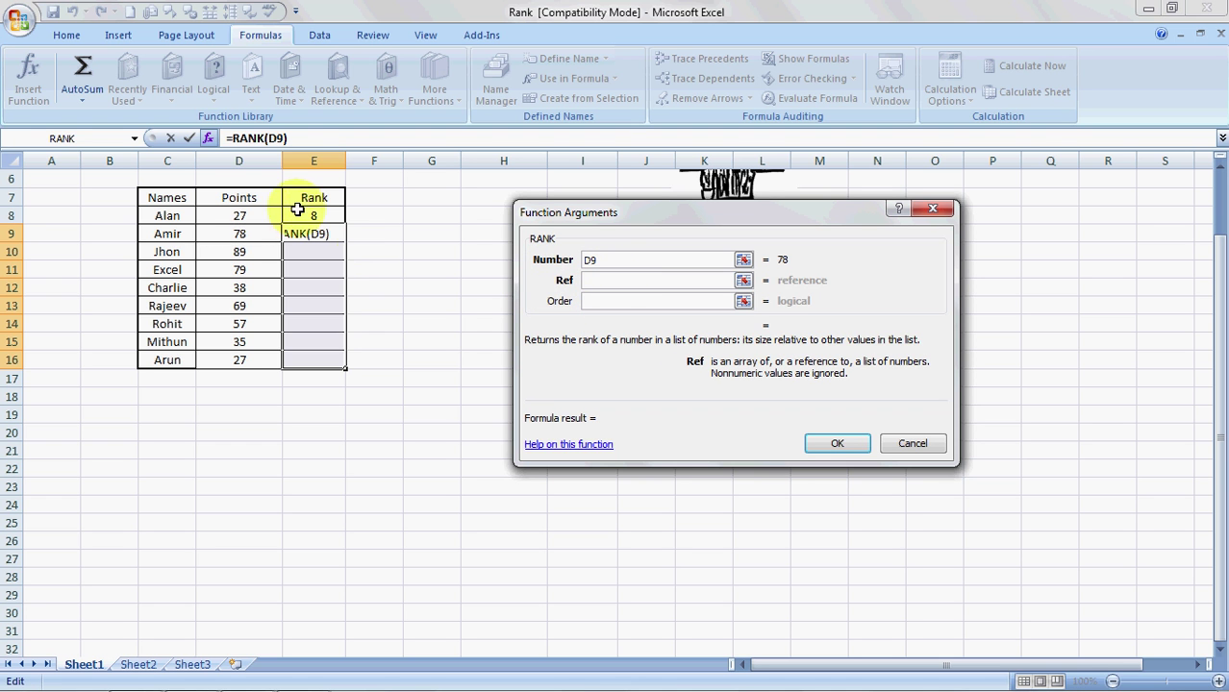
left_click_drag(255, 214, 254, 357)
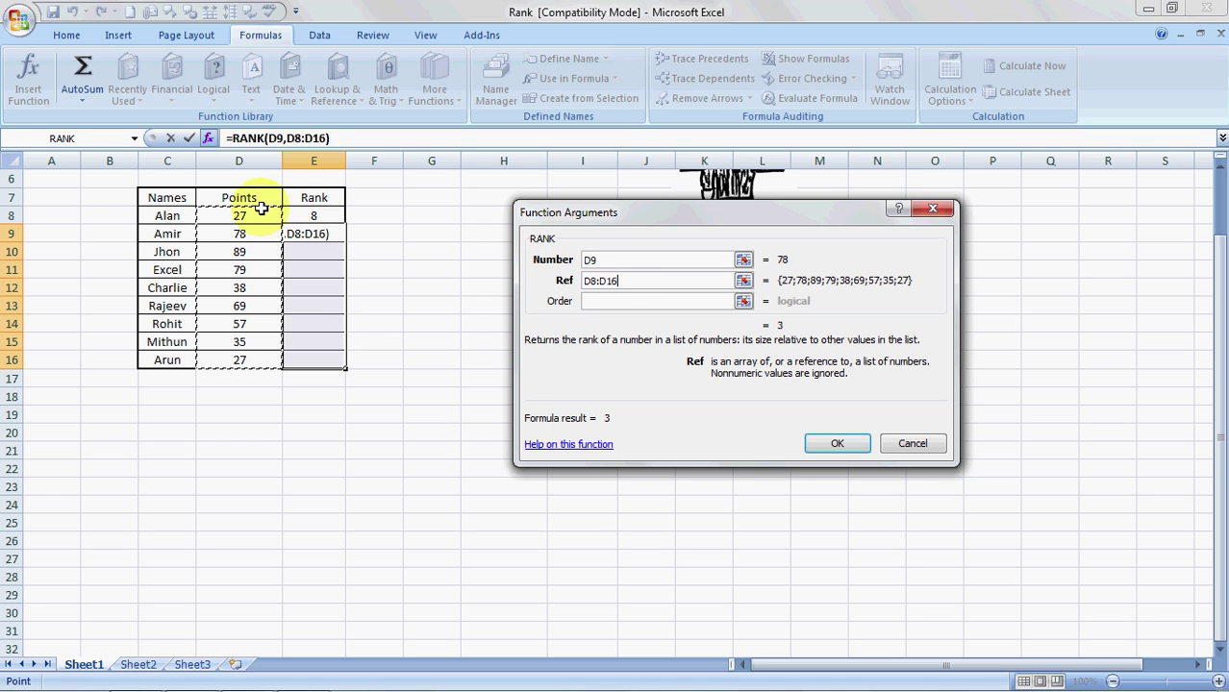
left_click(600, 304)
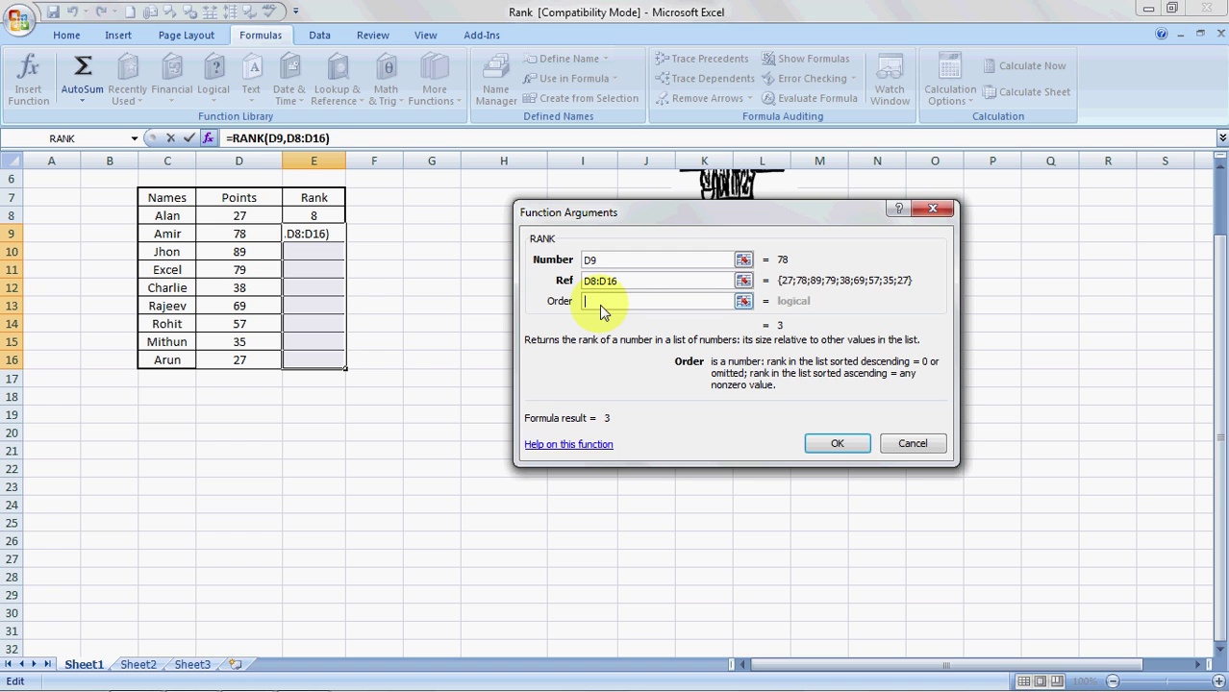
type("1")
left_click(842, 445)
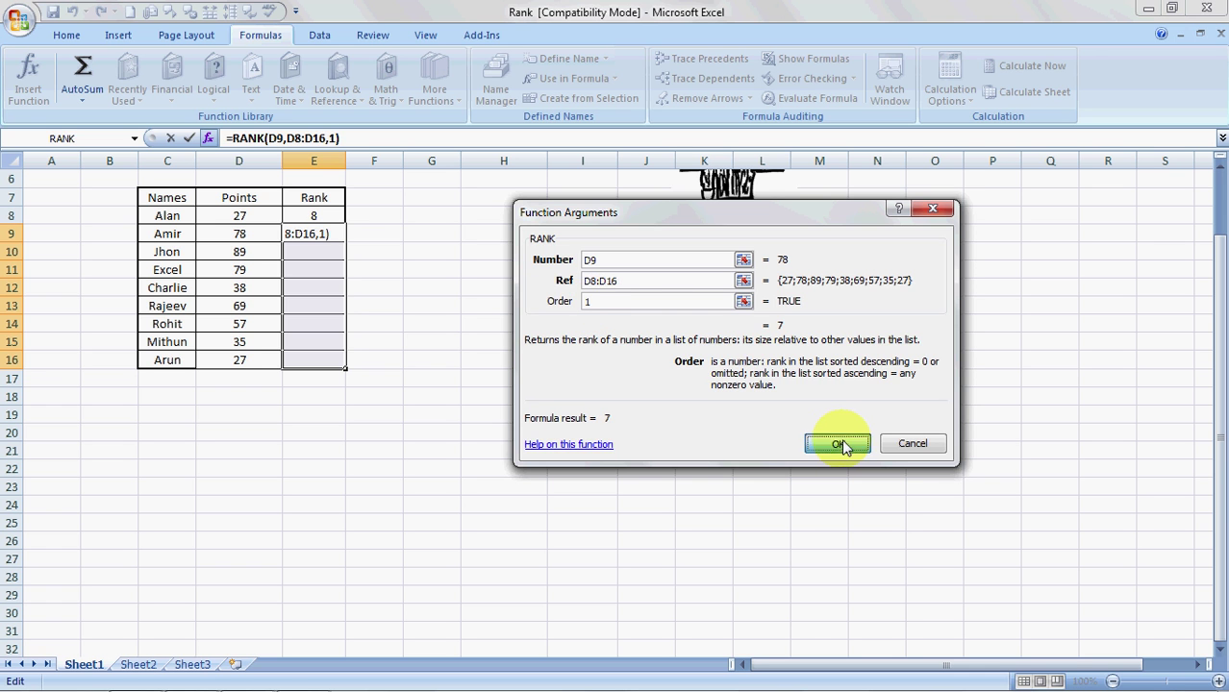
- Change the range in E9's RANK formula to absolute $D$8:$D$16
left_click(615, 395)
key("Left")
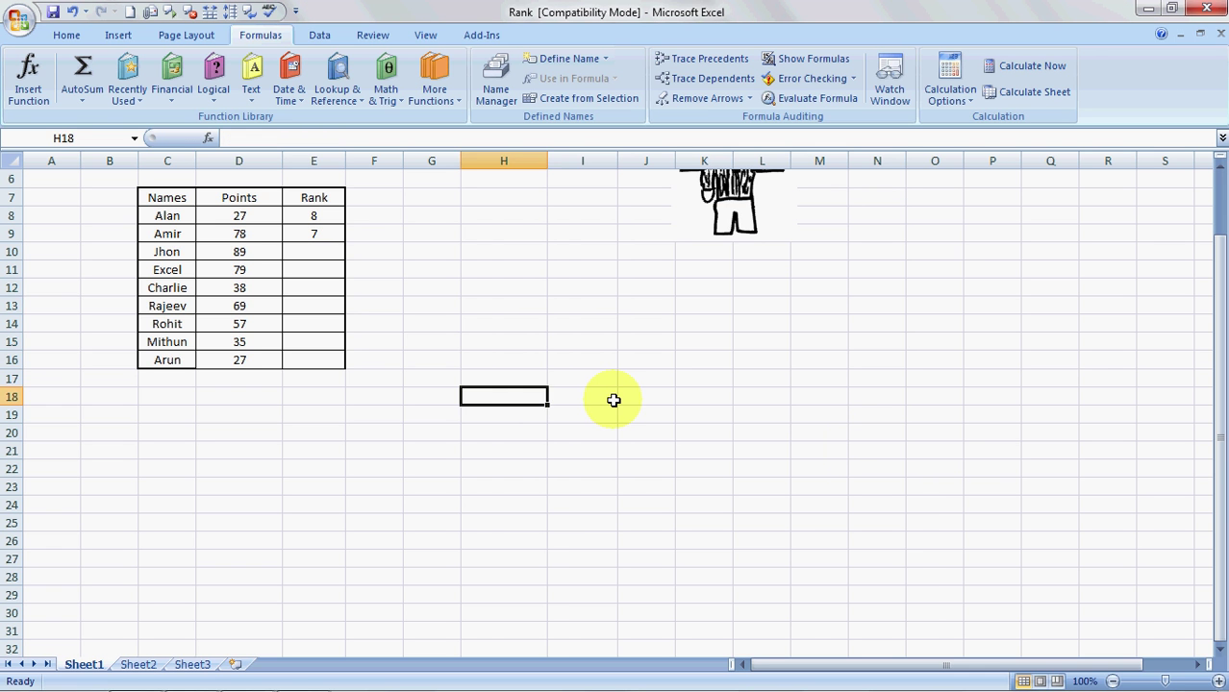
key("Up")
key("Up")
key("Up")
key("Up")
key("Up")
key("Up")
key("Up")
key("Up")
key("Up")
key("Left")
key("Left")
key("Left")
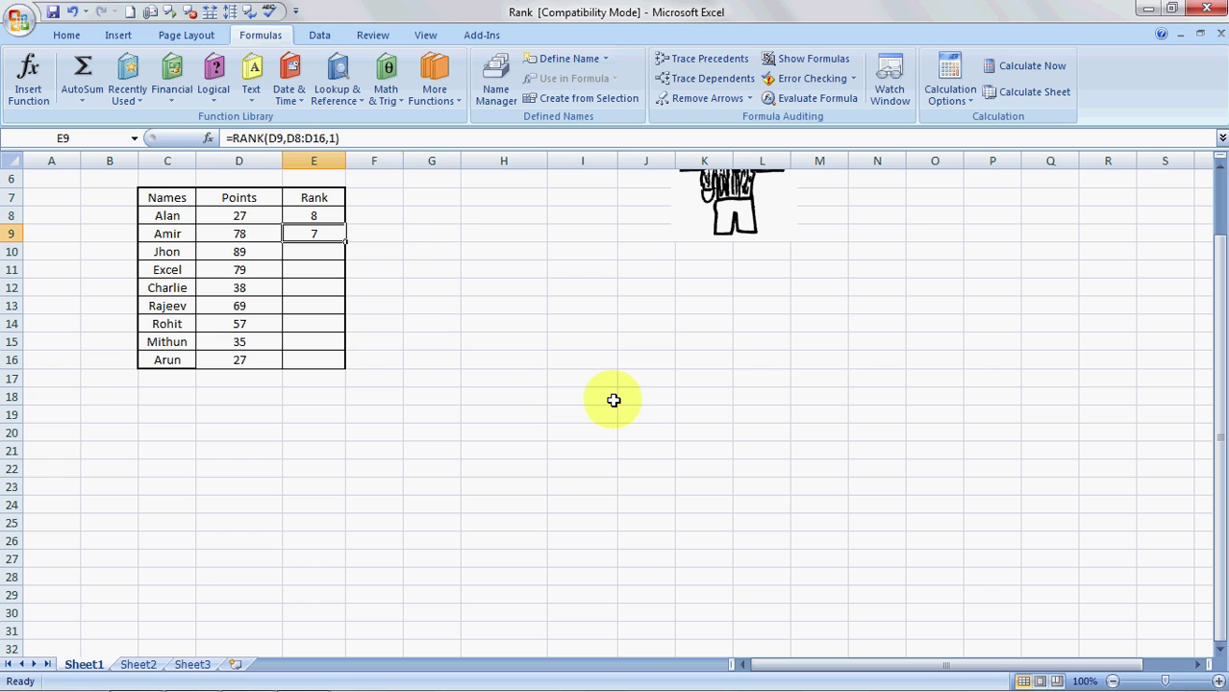
double_click(320, 233)
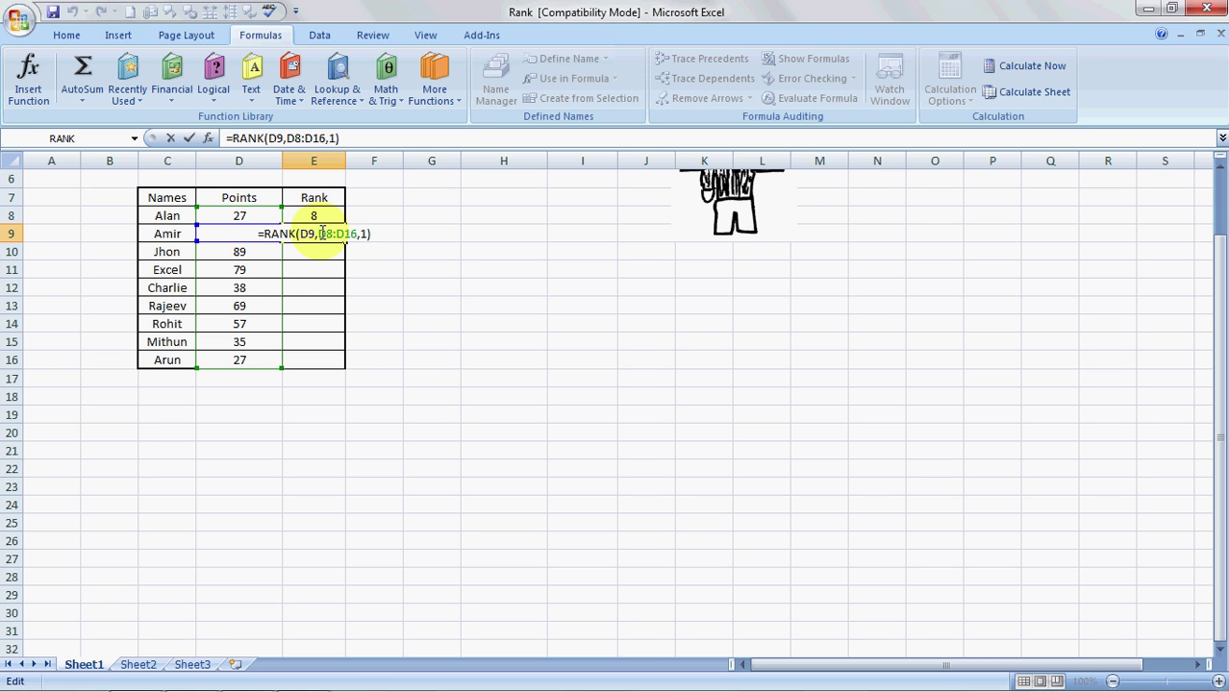
key("Right")
key("Right")
key("Right")
key("Right")
key("Right")
key("Right")
key("shift+Left")
key("shift+Left")
key("shift+Left")
key("shift+Left")
key("shift+Left")
key("shift+Left")
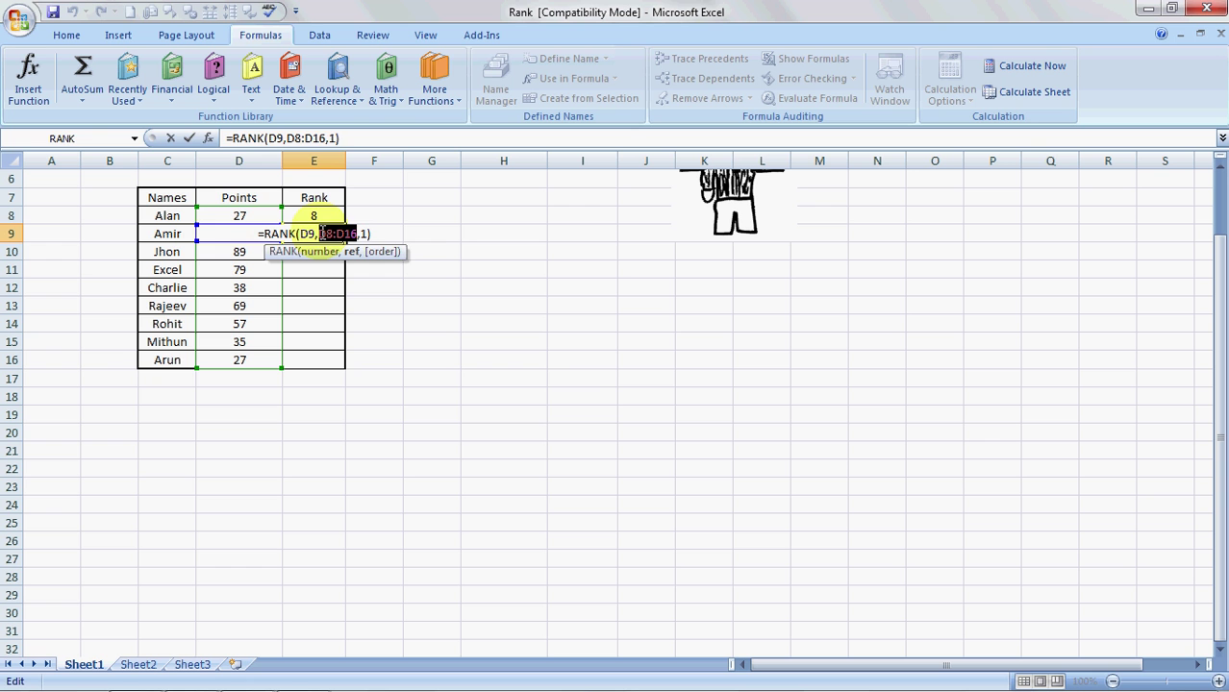
key("F4")
key("Return")
- Copy E9's formula into E10:E16, giving ascending ranks 9,8,4,6,5,3,1
left_click(320, 233)
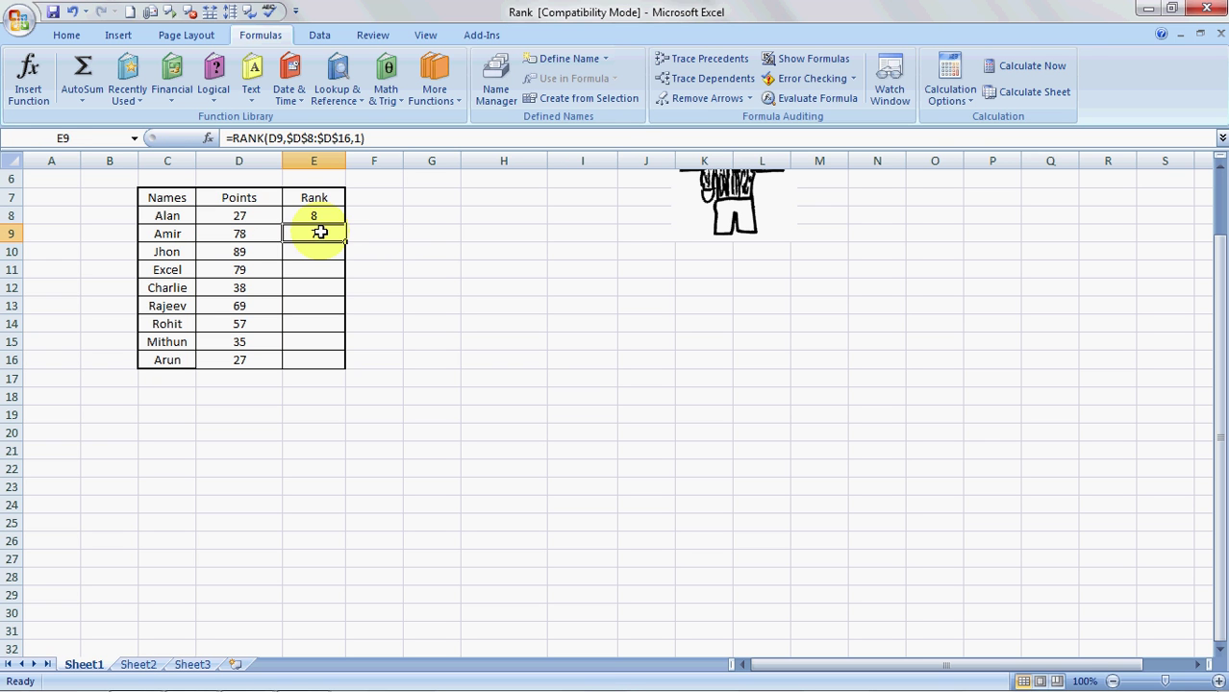
key("ctrl+c")
key("Down")
key("shift+Down")
key("shift+Down")
key("shift+Down")
key("shift+Down")
key("shift+Down")
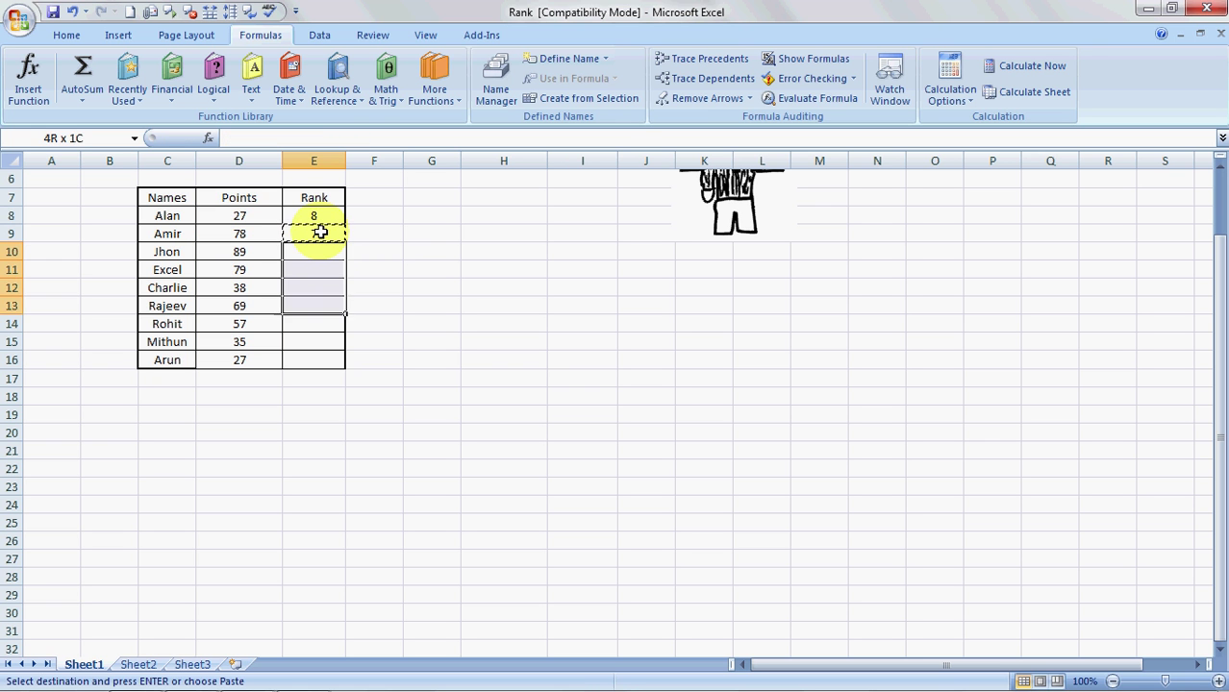
key("shift+Down")
key("ctrl+v")
key("Return")
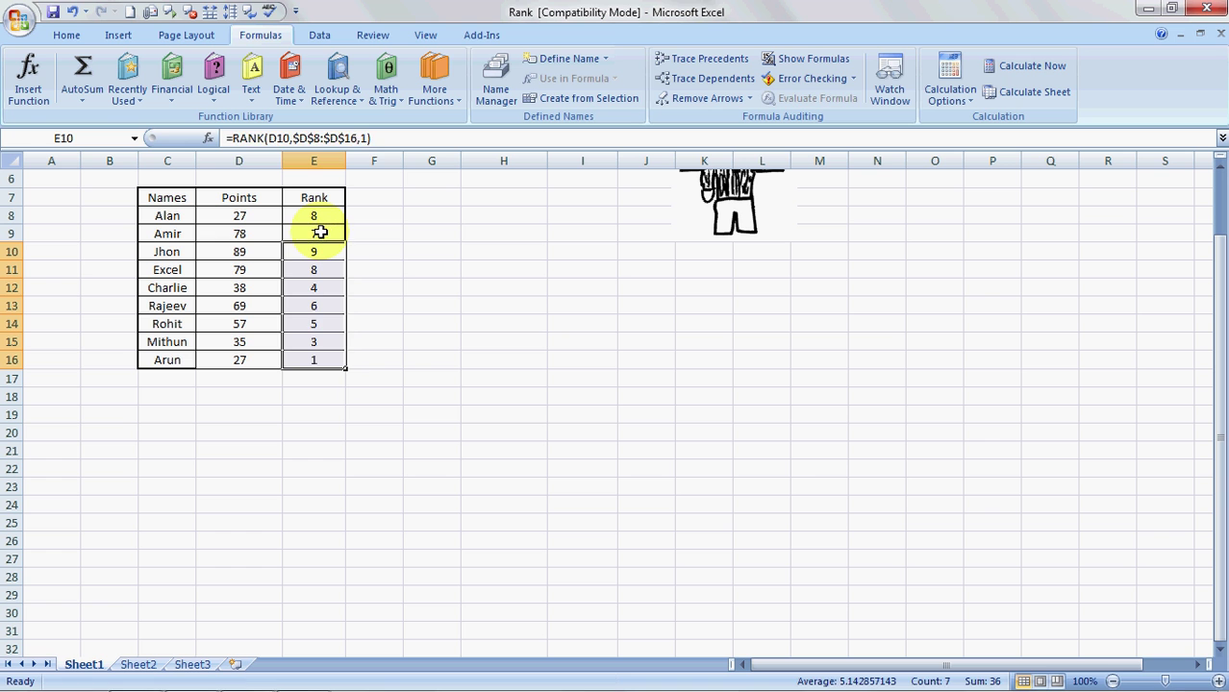
key("Left")
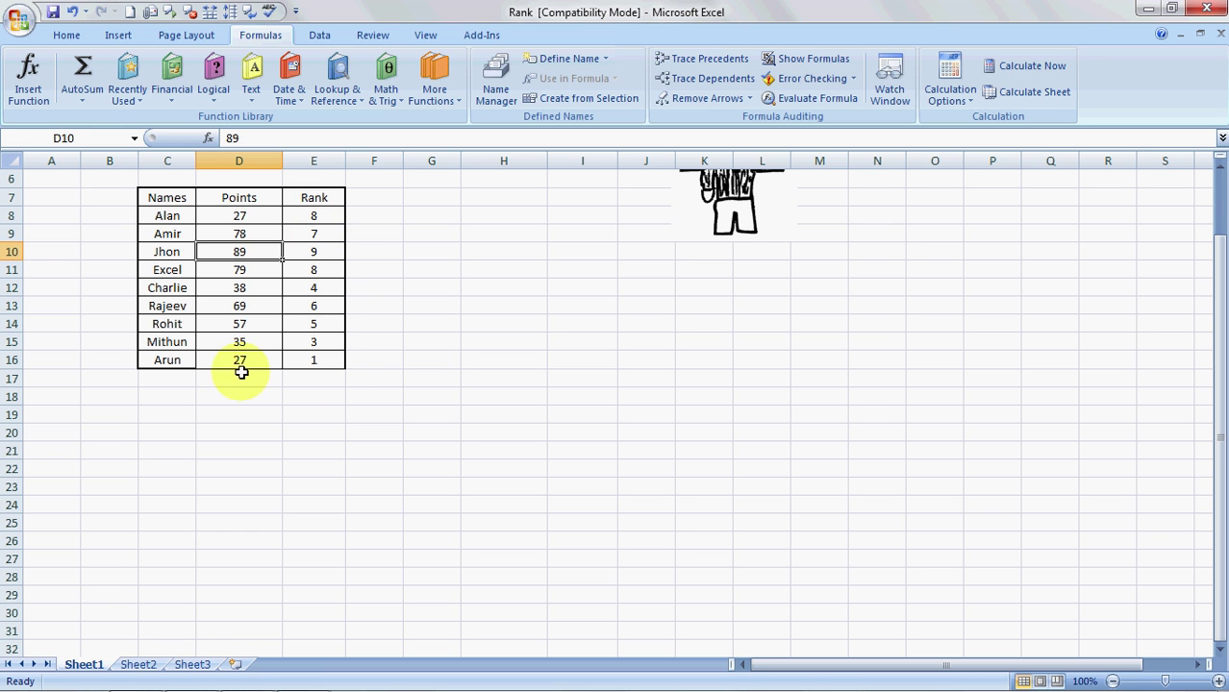
left_click(241, 372)
left_click(241, 361)
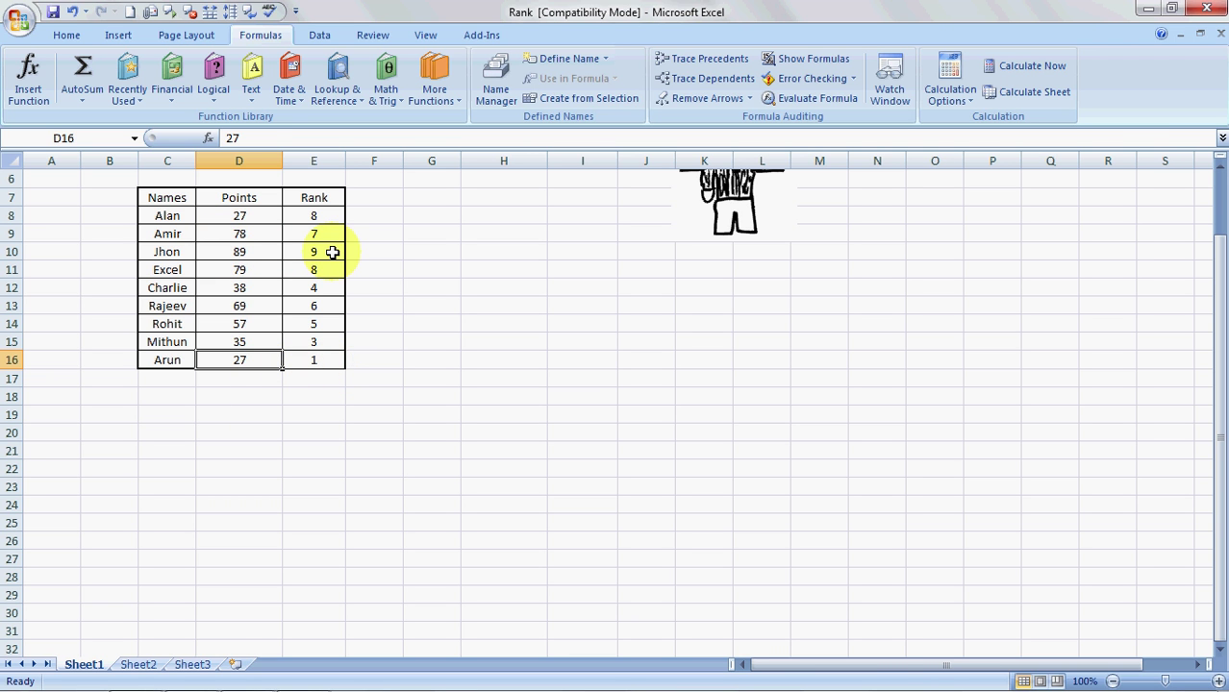
left_click(385, 329)
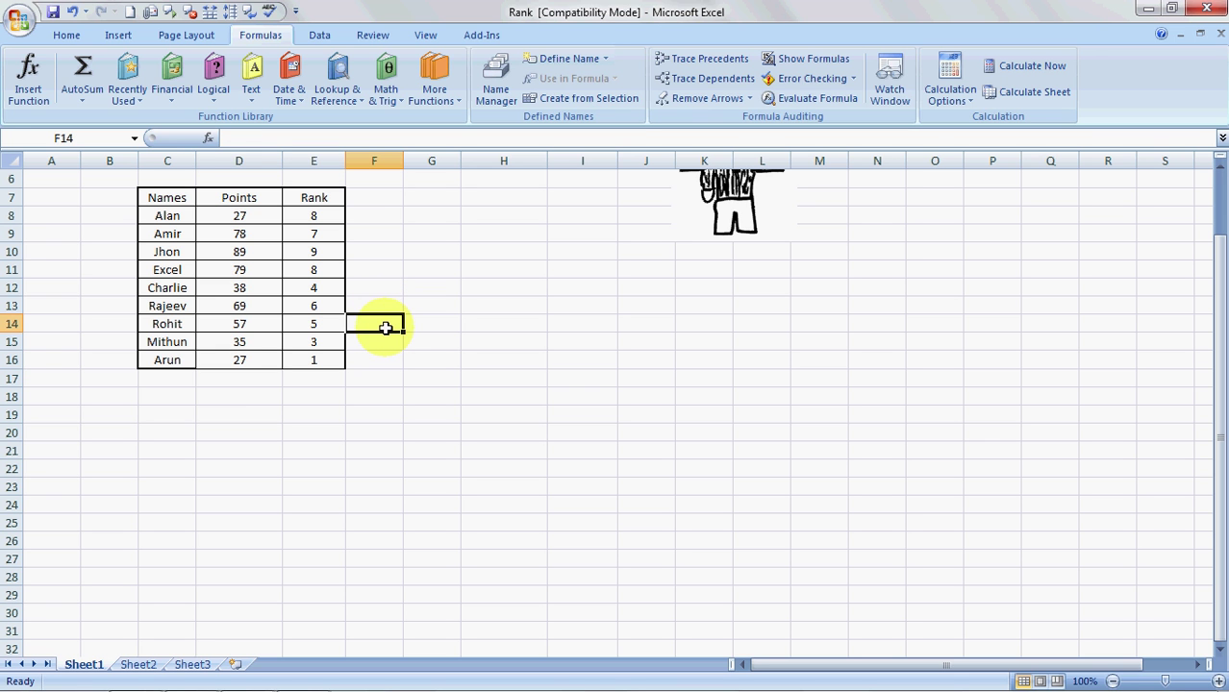
key("Up")
key("Up")
key("Up")
key("Up")
key("Up")
key("Up")
key("Up")
key("Up")
key("Up")
key("Up")
key("Up")
key("Up")
key("Up")
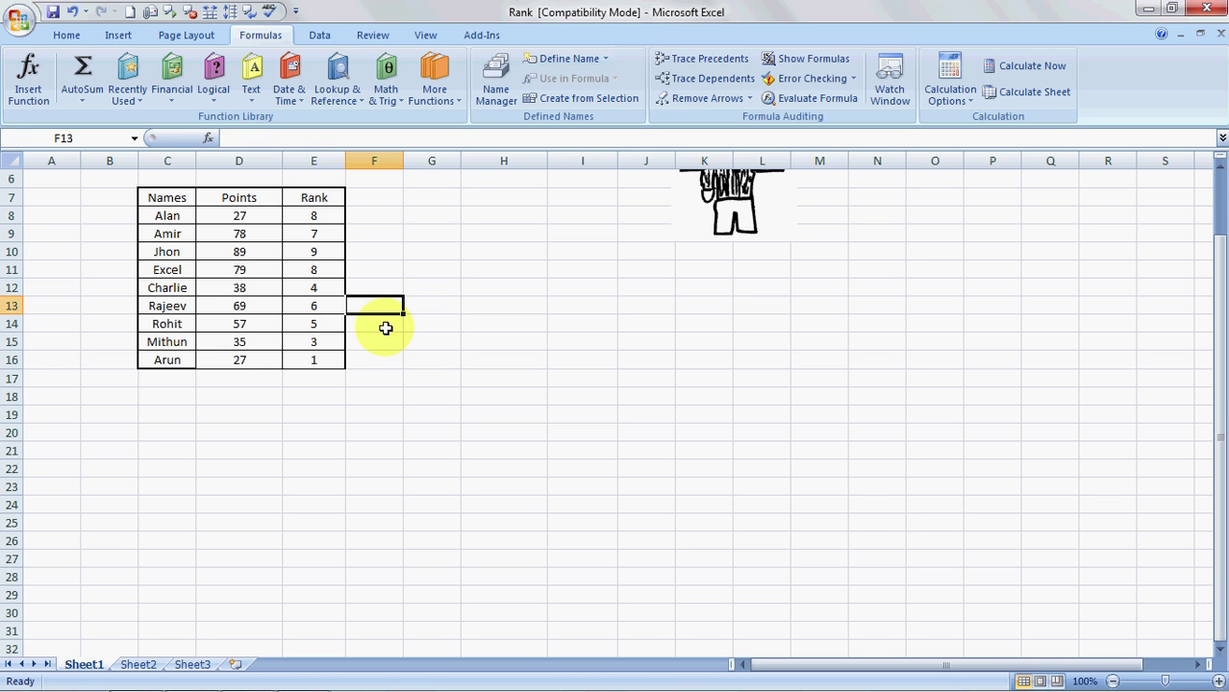
key("Down")
key("Down")
key("Down")
key("Down")
key("Down")
key("Down")
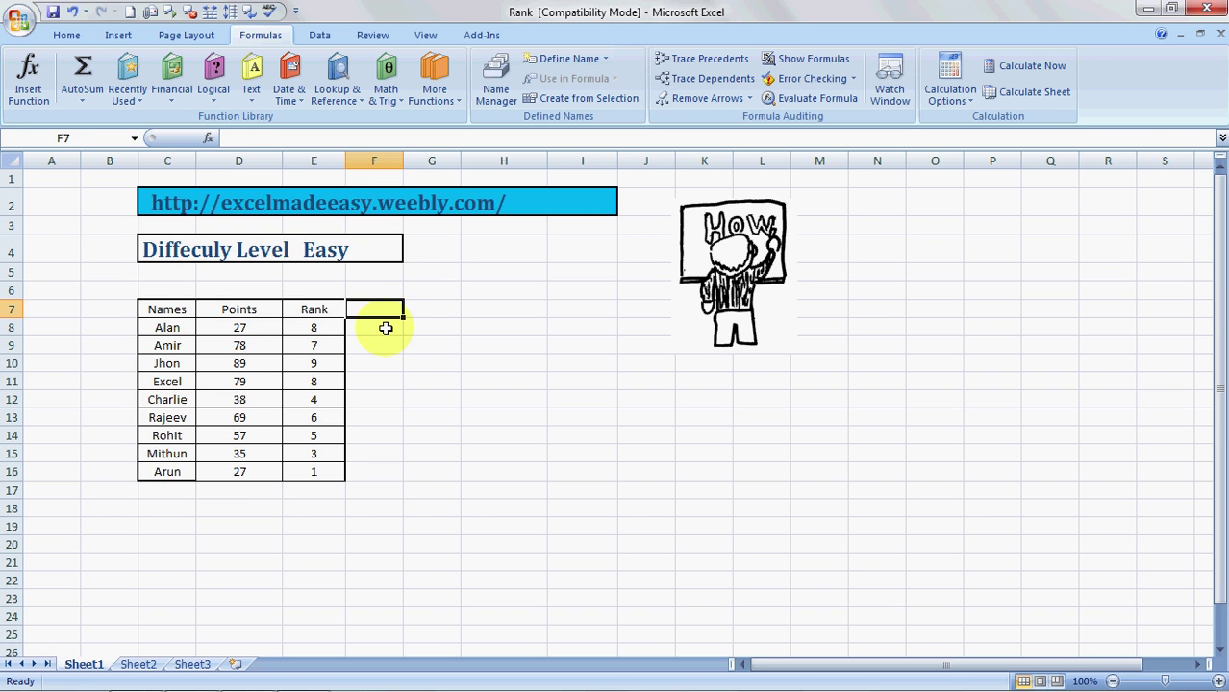
key("Left")
key("Down")
key("Down")
key("Down")
key("Down")
key("Down")
key("Down")
key("Down")
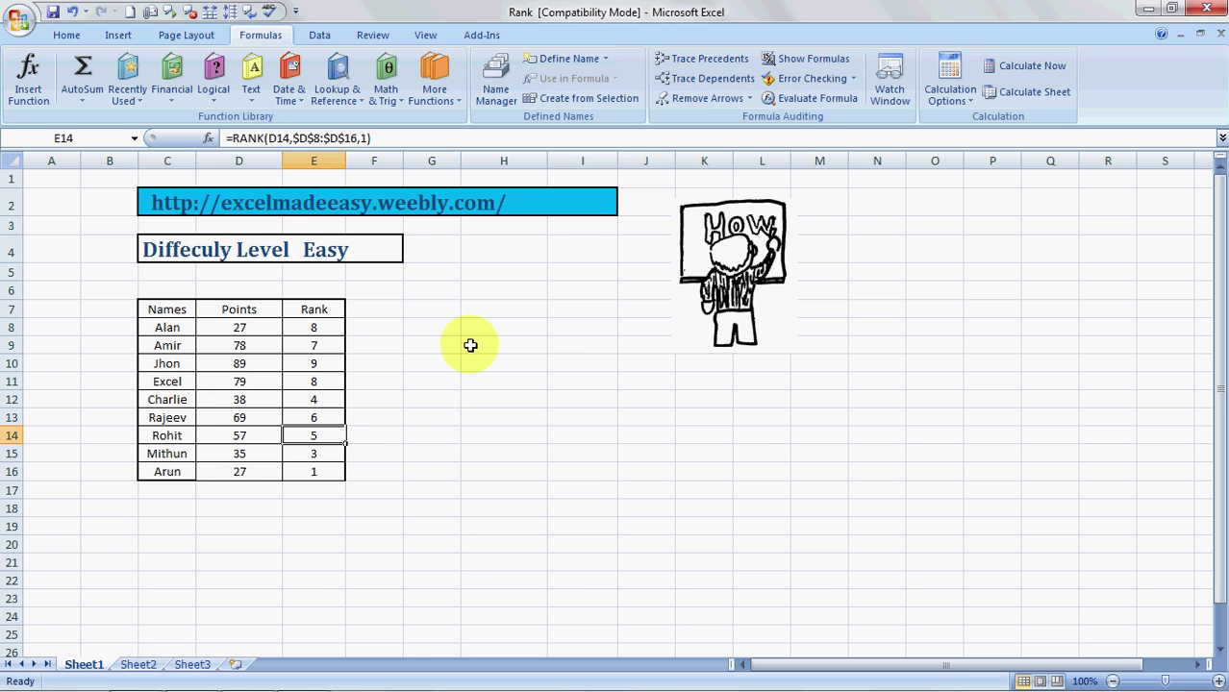
- Switch to the Excel Made Easy home page and scroll down to its tutorial videos
key("alt+Tab")
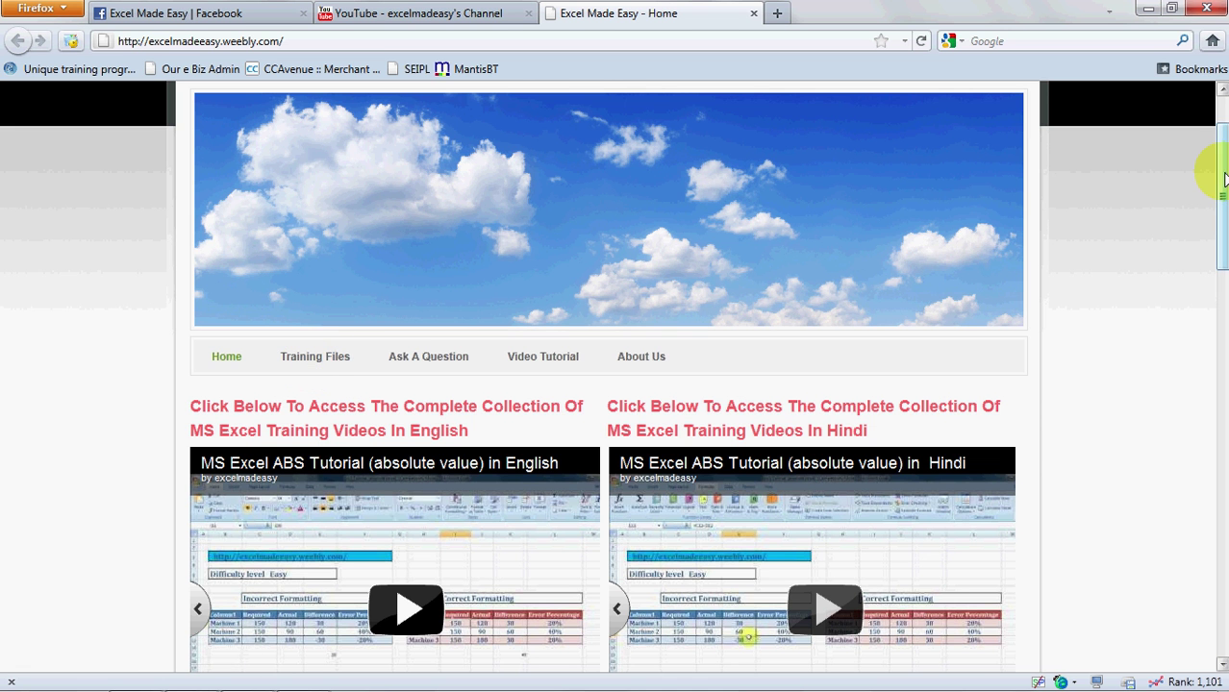
left_click_drag(1217, 165, 1223, 317)
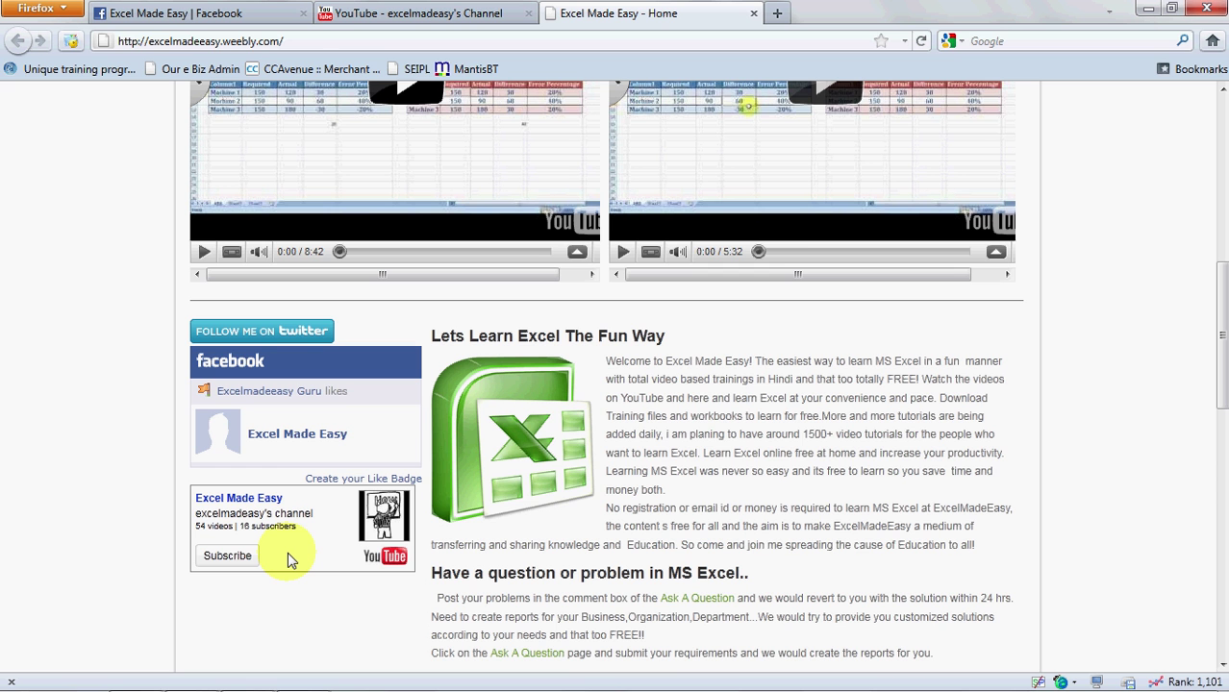
- View the Excel Made Easy YouTube channel and Facebook page, then return to the Rank workbook
left_click(434, 12)
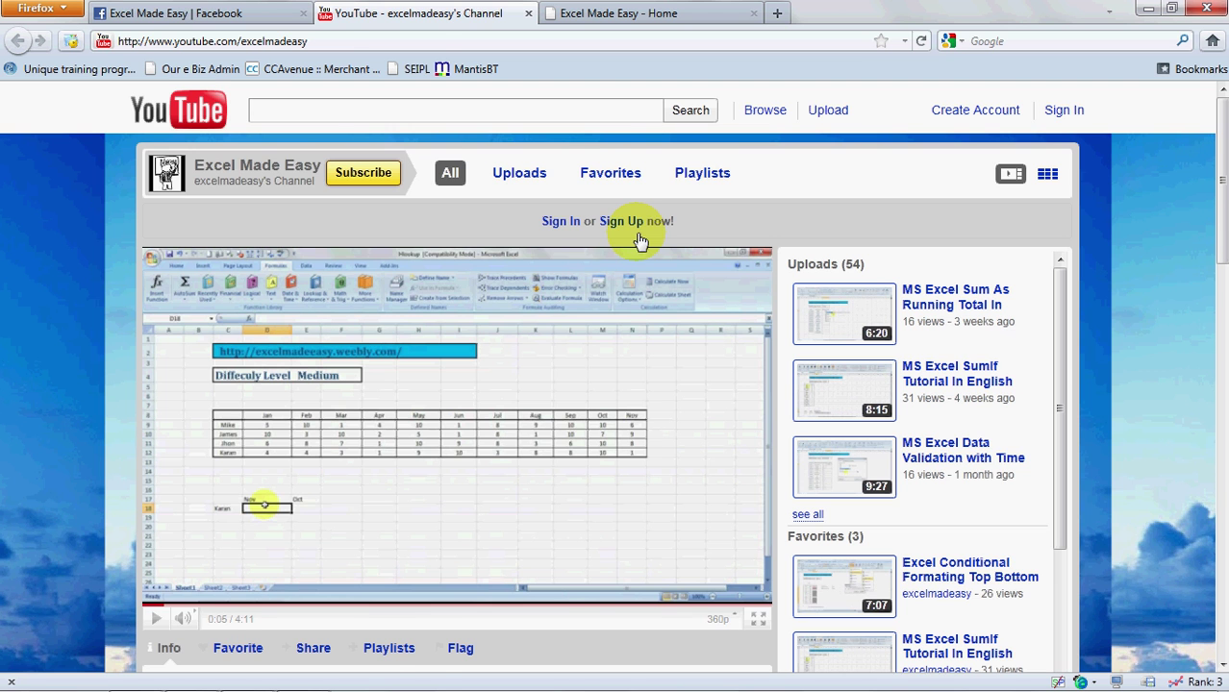
left_click(230, 13)
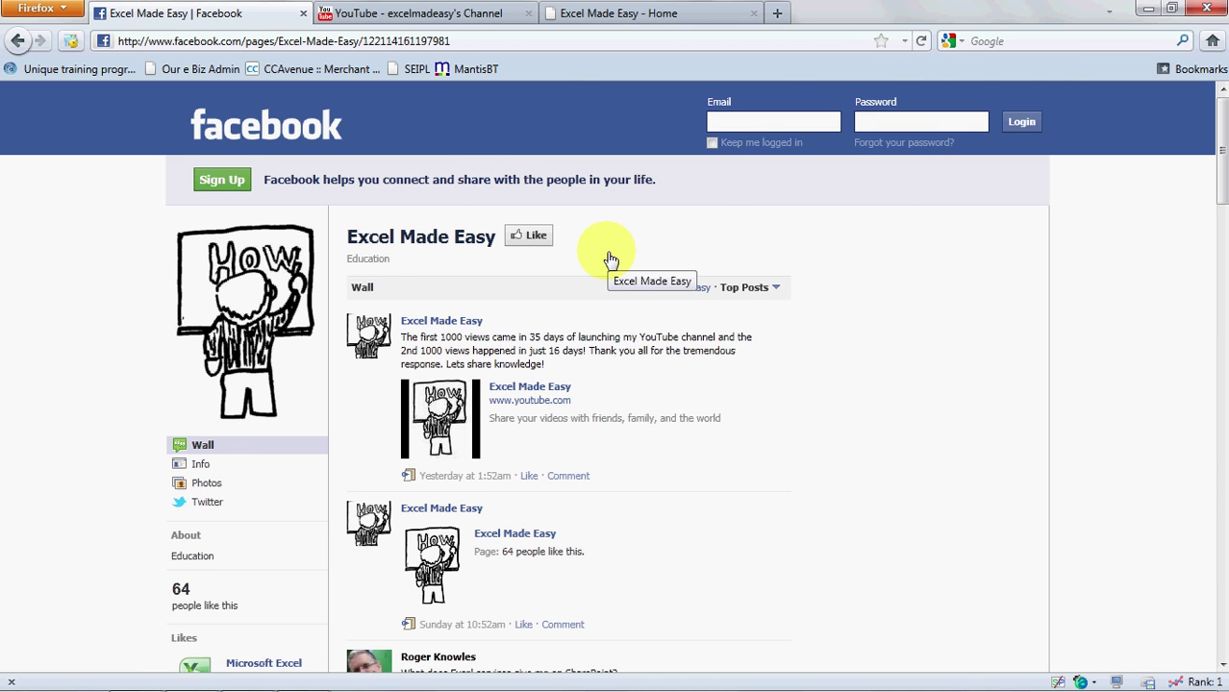
key("alt+Tab")
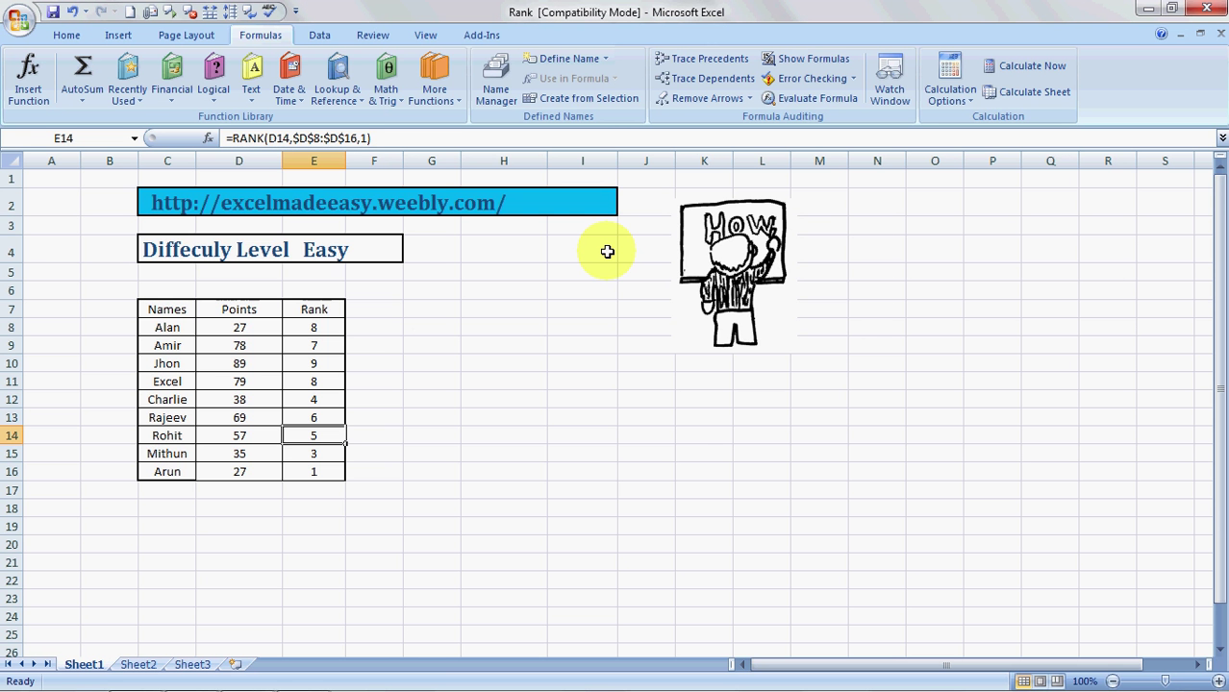